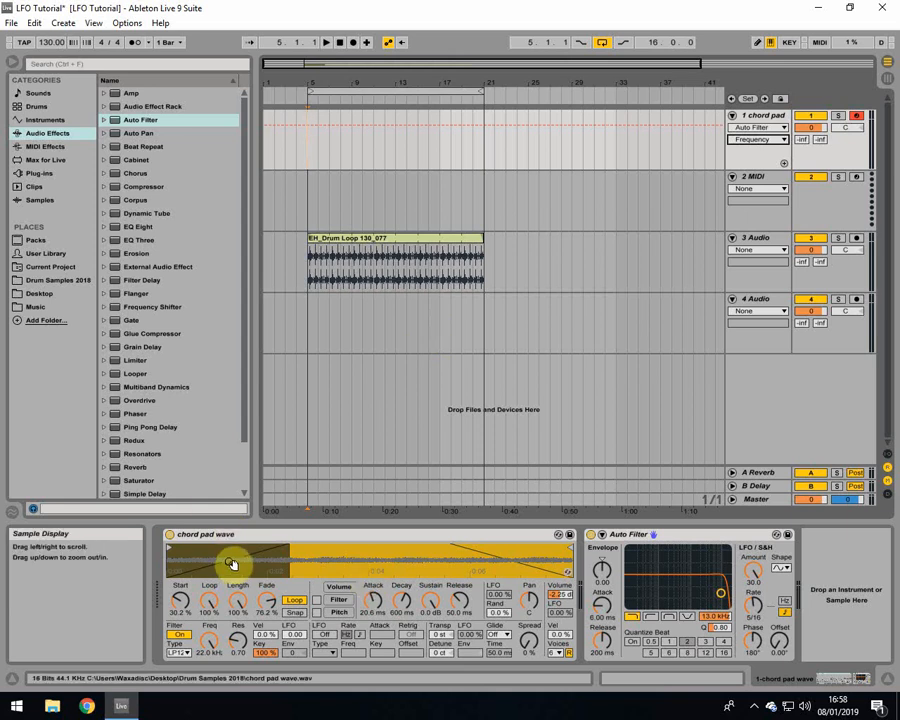
Step: Load a default Auto Filter on the chord pad track, with LFO amount 30 and the LFO rate tempo-synced at 1/4
{"action": "left_click", "coordinate": [272, 538]}
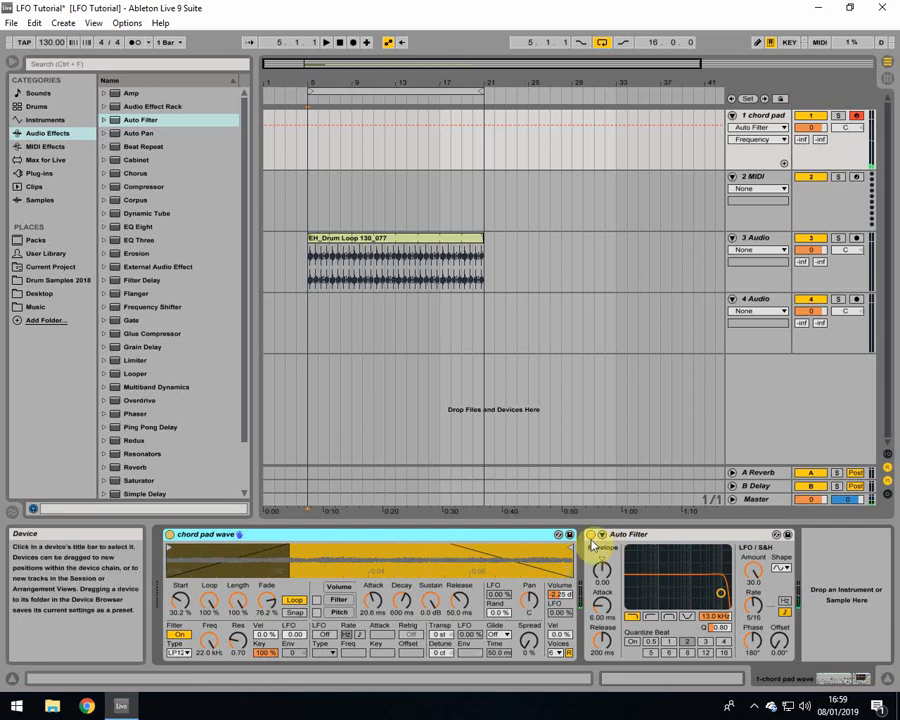
{"action": "left_click_drag", "start_coordinate": [128, 122], "coordinate": [690, 548]}
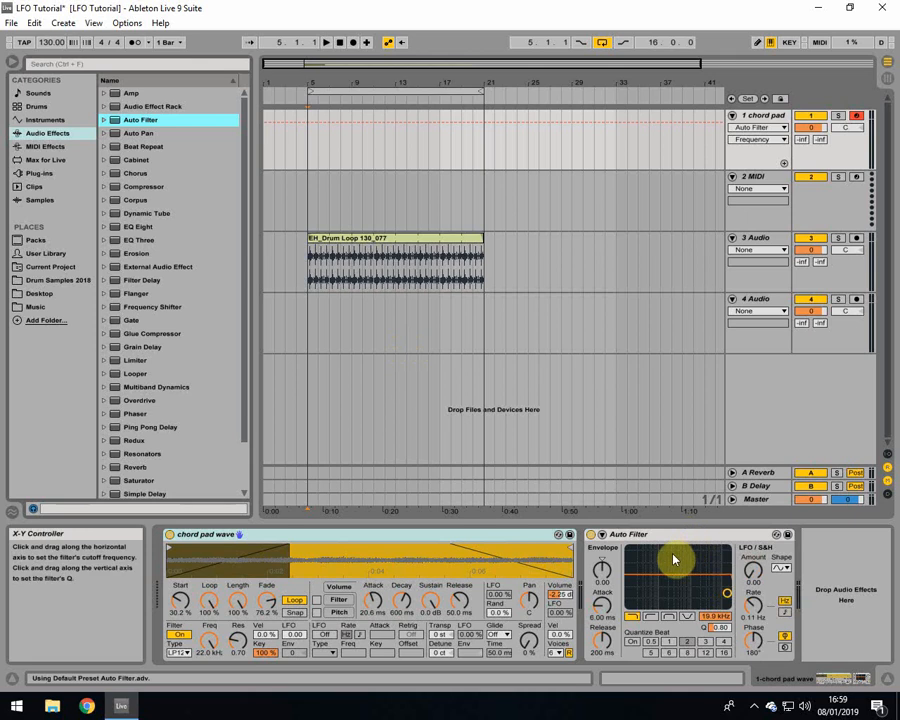
{"action": "left_click_drag", "start_coordinate": [752, 572], "coordinate": [752, 540]}
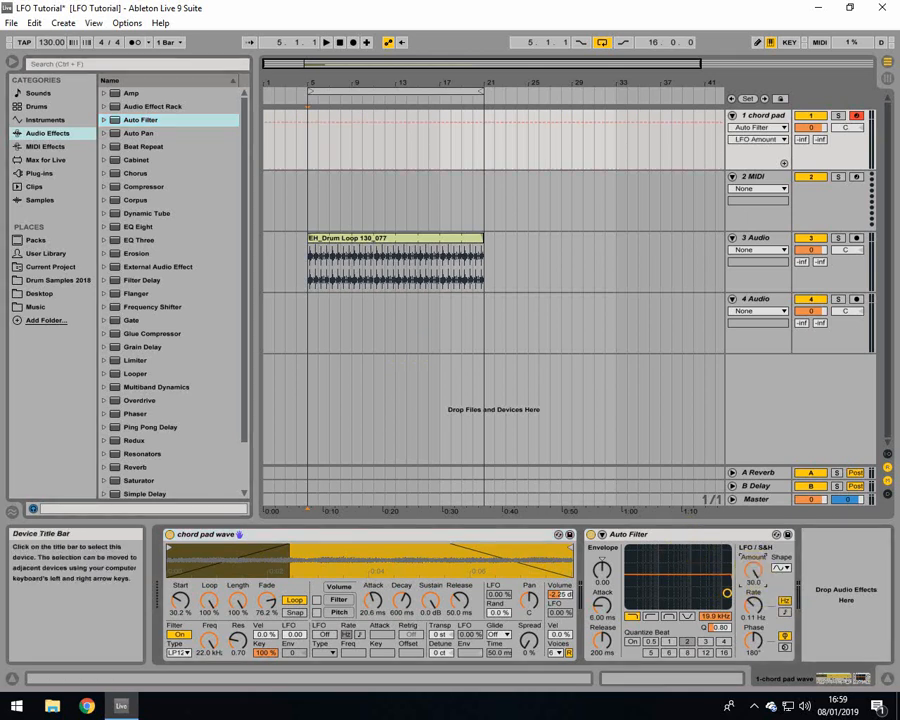
{"action": "left_click", "coordinate": [784, 613]}
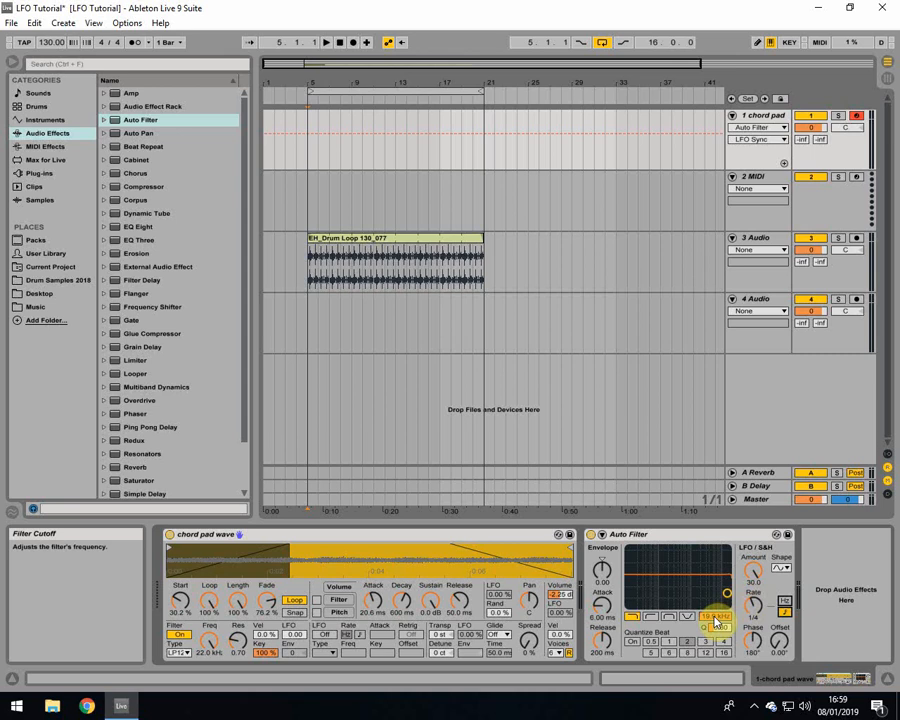
{"action": "left_click", "coordinate": [716, 618]}
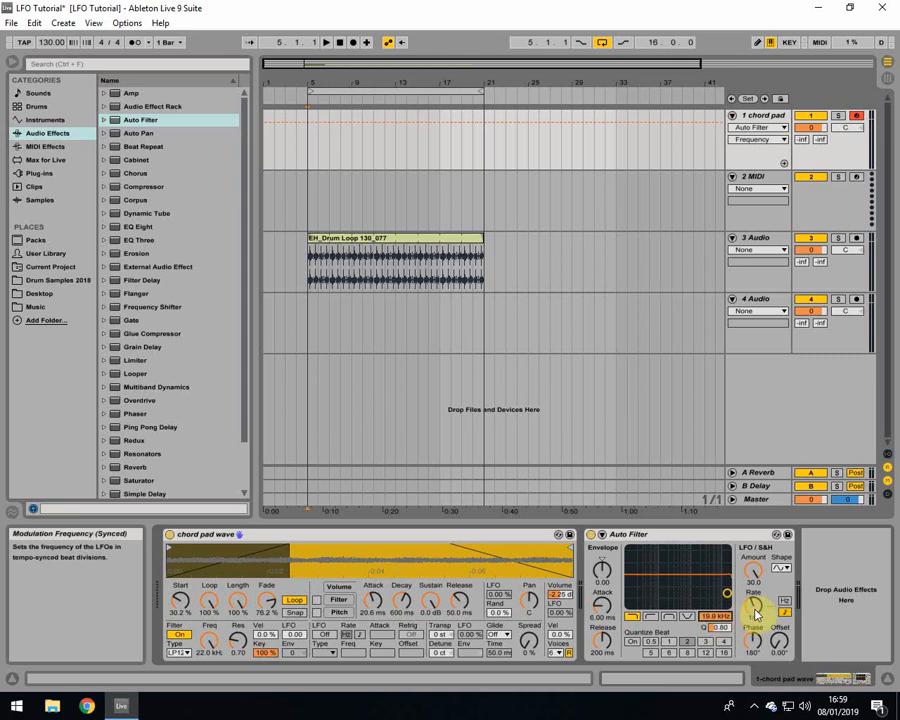
Step: Record a MIDI chord part on the chord pad track from bar 3 to about bar 21 with the metronome on
{"action": "left_click", "coordinate": [300, 234]}
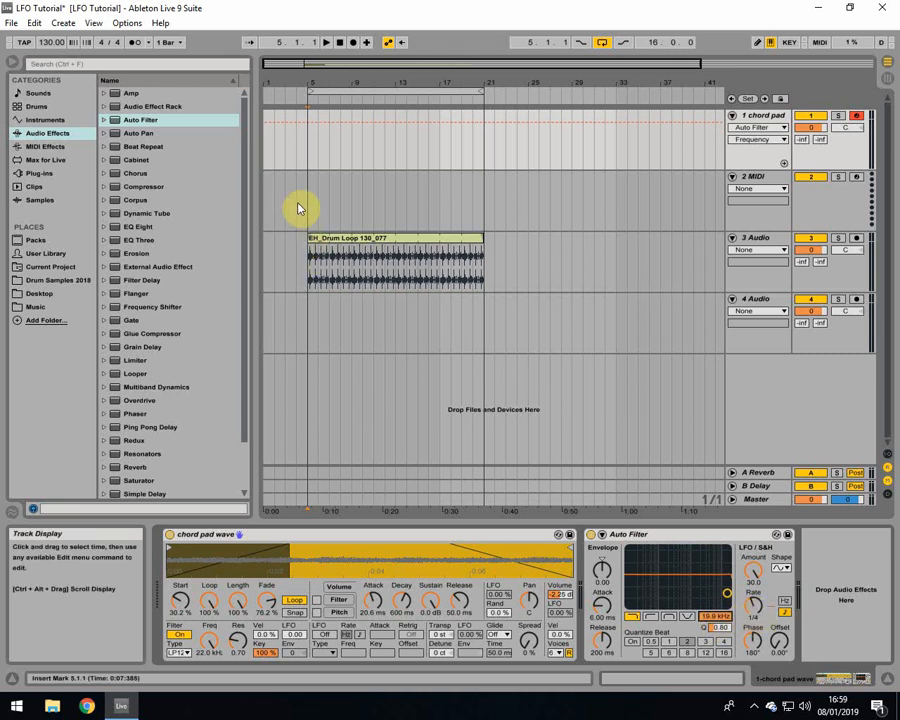
{"action": "left_click", "coordinate": [287, 134]}
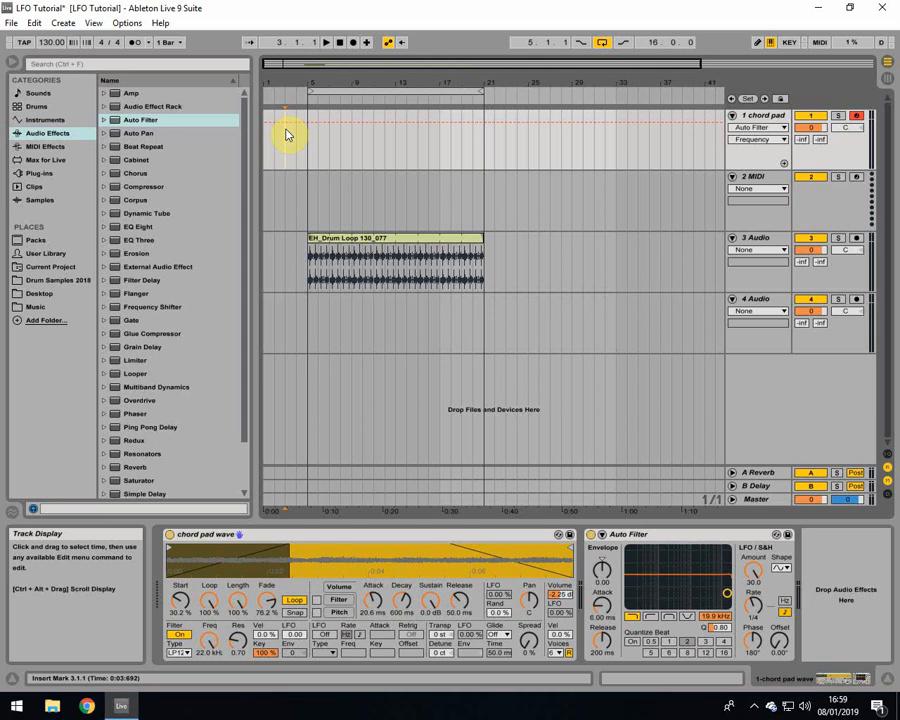
{"action": "left_click", "coordinate": [134, 42]}
{"action": "left_click", "coordinate": [352, 43]}
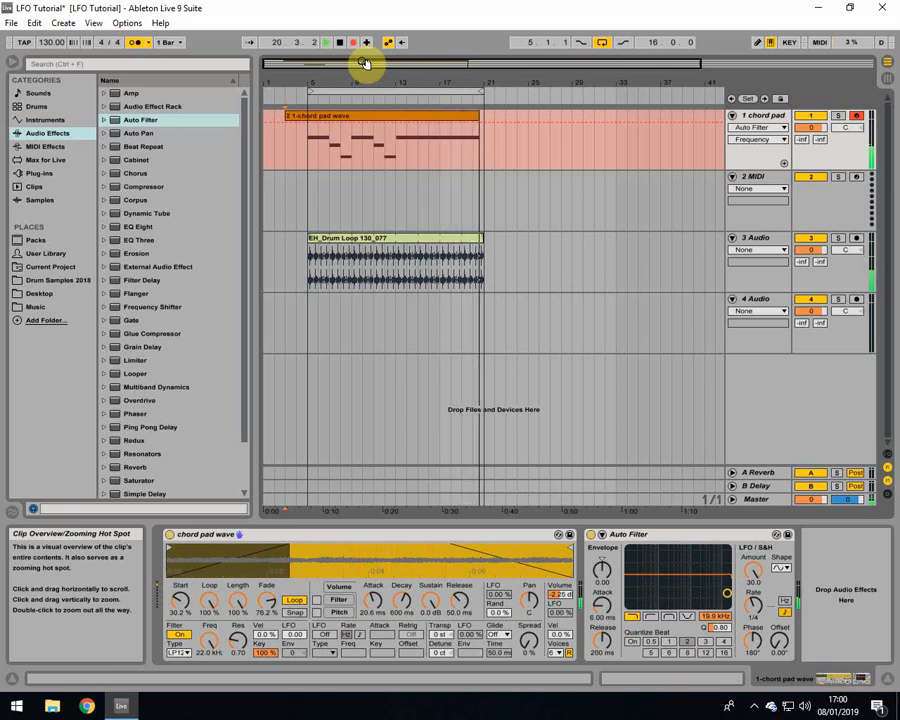
{"action": "key", "text": "space"}
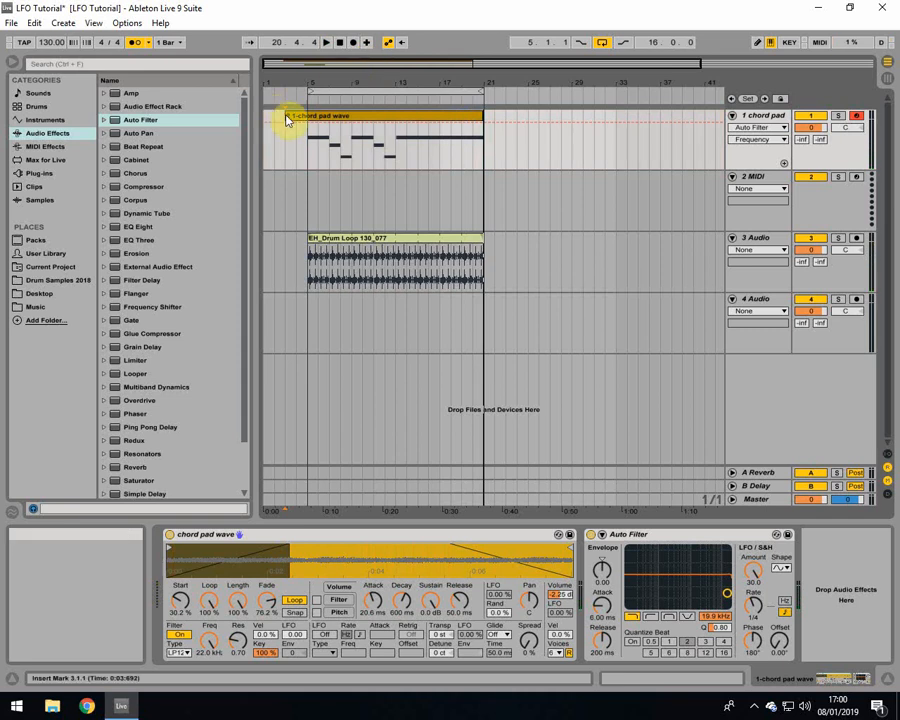
Step: Trim the recorded chord pad clip's start to bar 5, select all its notes in the note editor, and switch off the metronome
{"action": "left_click_drag", "start_coordinate": [285, 116], "coordinate": [308, 116]}
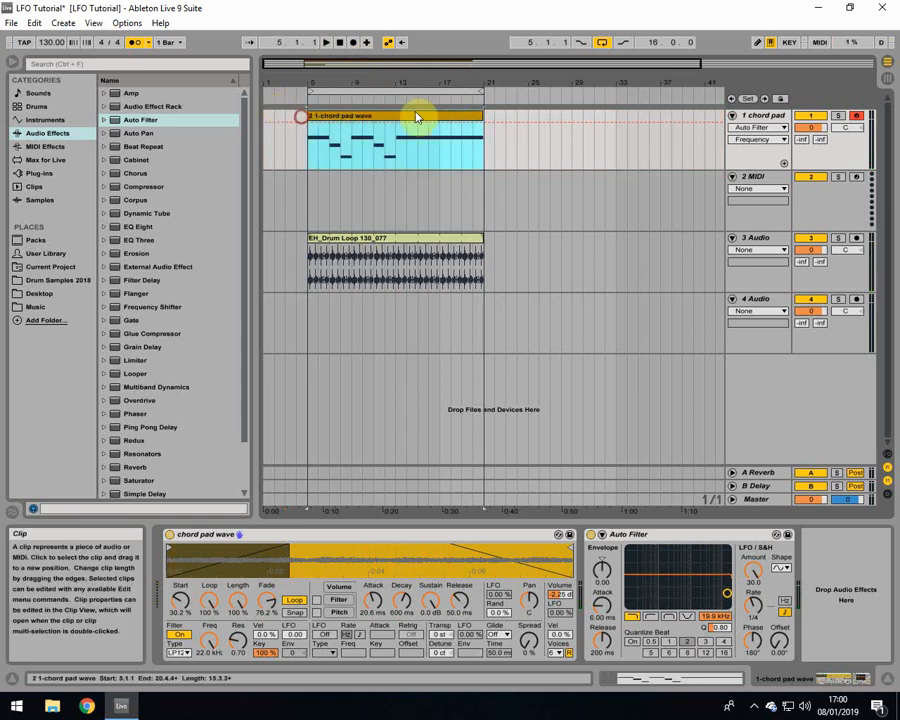
{"action": "double_click", "coordinate": [486, 117]}
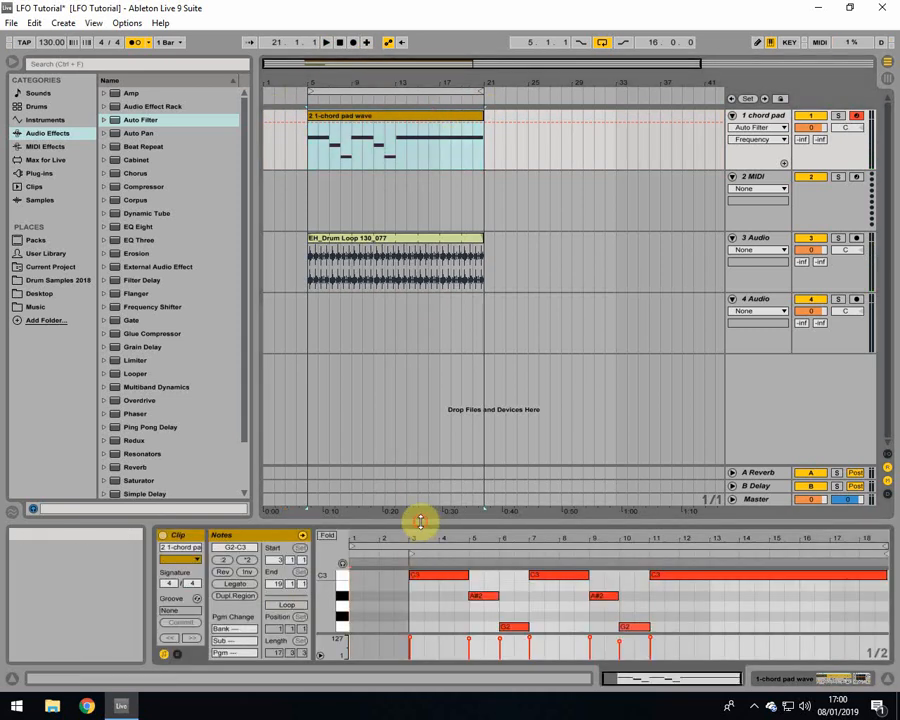
{"action": "left_click_drag", "start_coordinate": [420, 520], "coordinate": [405, 210]}
{"action": "left_click_drag", "start_coordinate": [427, 394], "coordinate": [893, 235]}
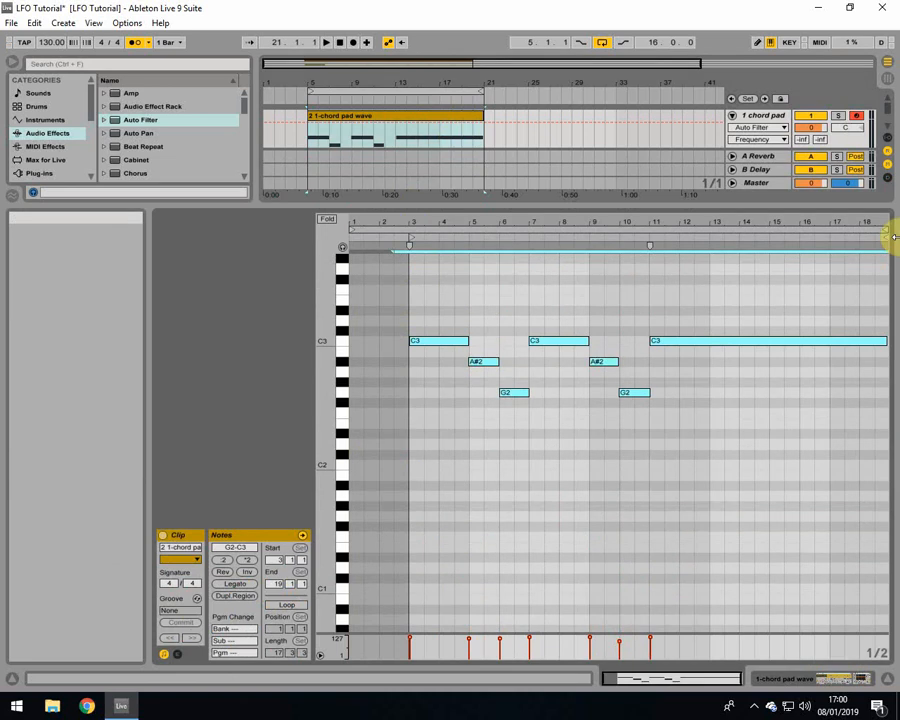
{"action": "left_click", "coordinate": [135, 42]}
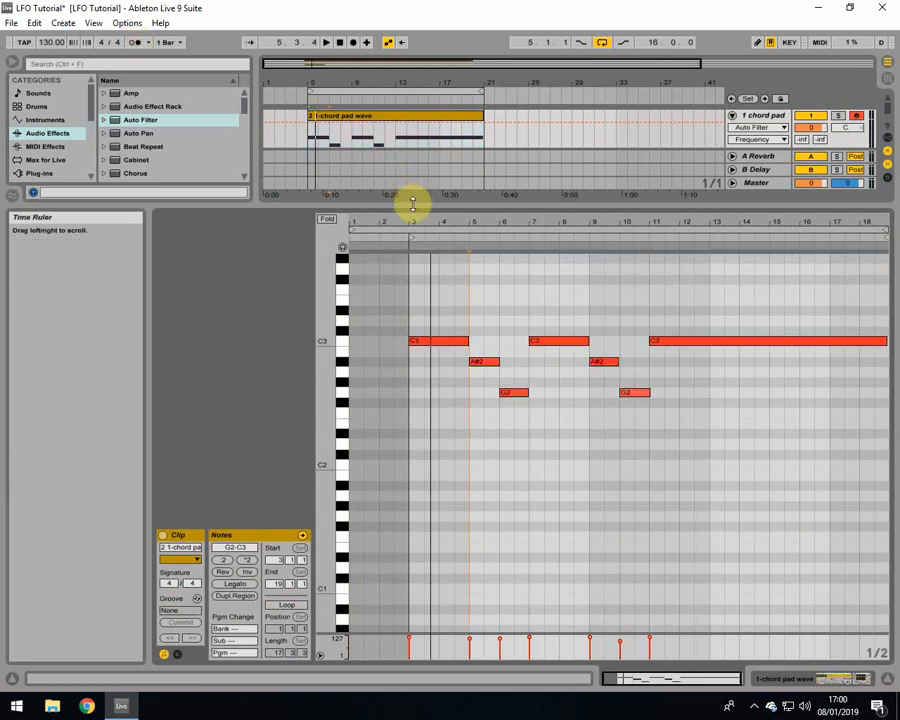
Step: Place the insert marker at bar 5, return to the chord pad's devices, and display the Auto Filter's Frequency automation
{"action": "left_click_drag", "start_coordinate": [412, 204], "coordinate": [387, 458]}
{"action": "left_click", "coordinate": [311, 167]}
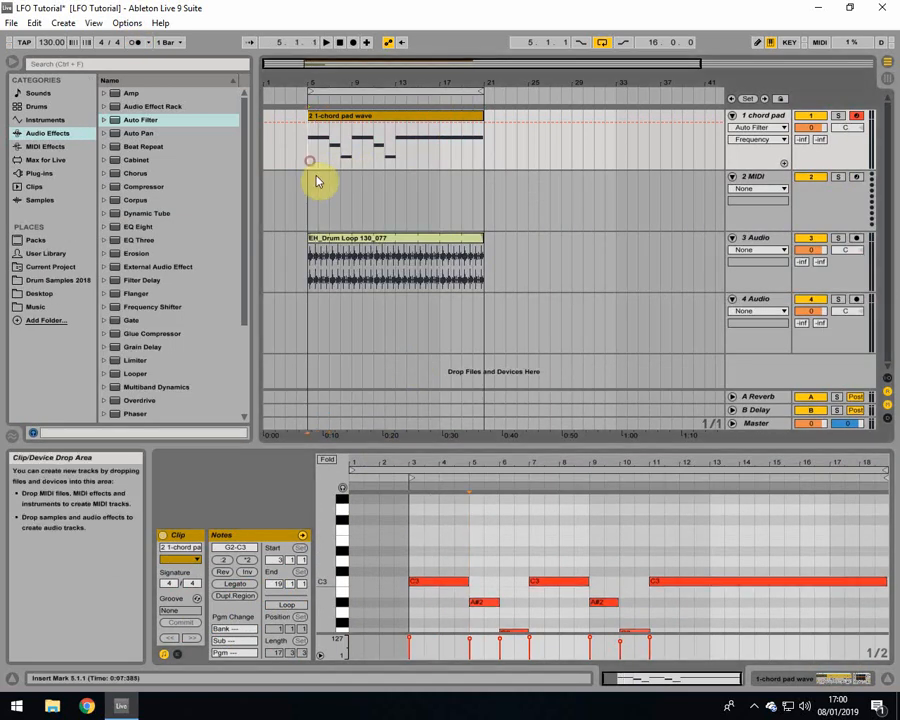
{"action": "left_click", "coordinate": [765, 143]}
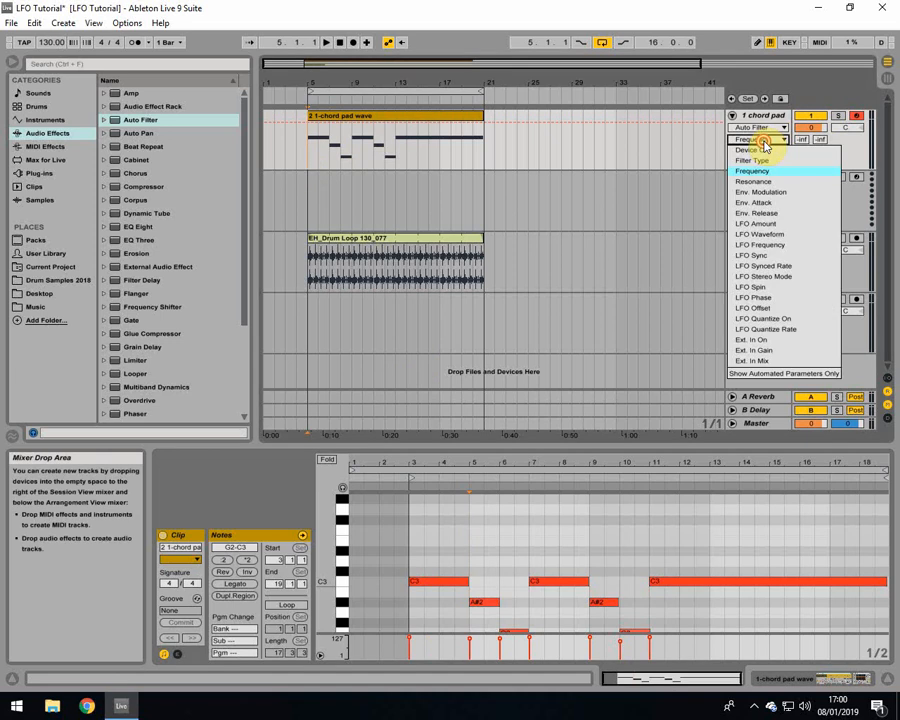
{"action": "left_click", "coordinate": [761, 141]}
{"action": "left_click", "coordinate": [841, 680]}
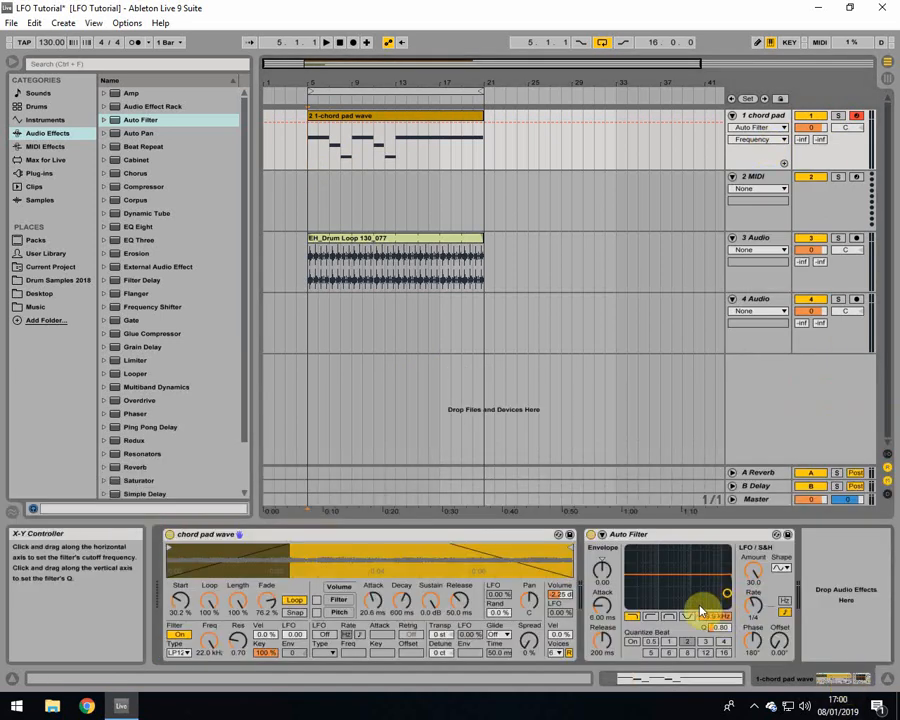
{"action": "left_click_drag", "start_coordinate": [748, 603], "coordinate": [740, 618]}
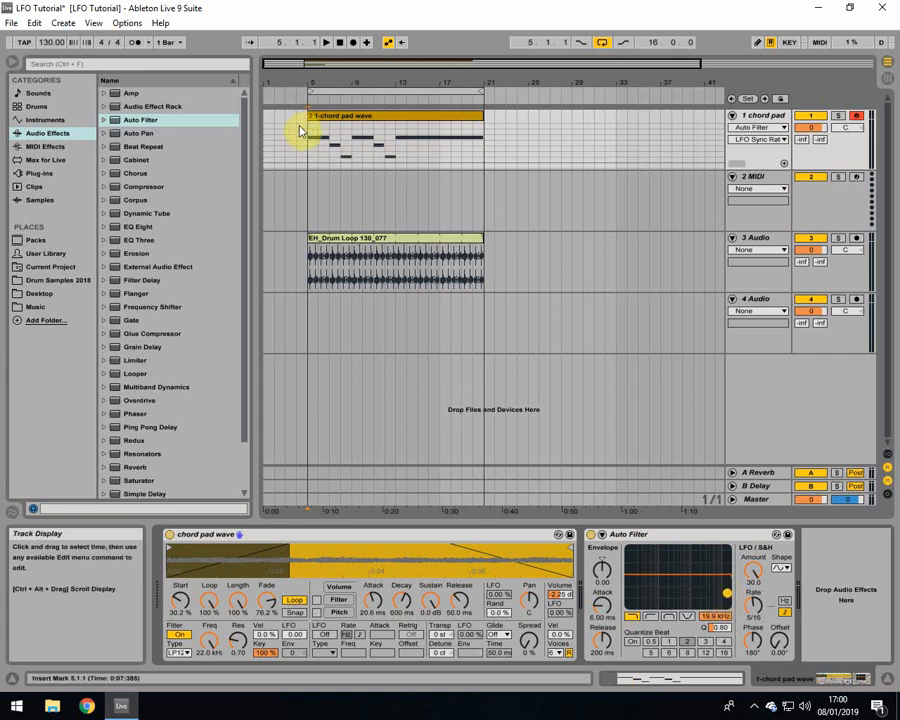
{"action": "left_click", "coordinate": [752, 140]}
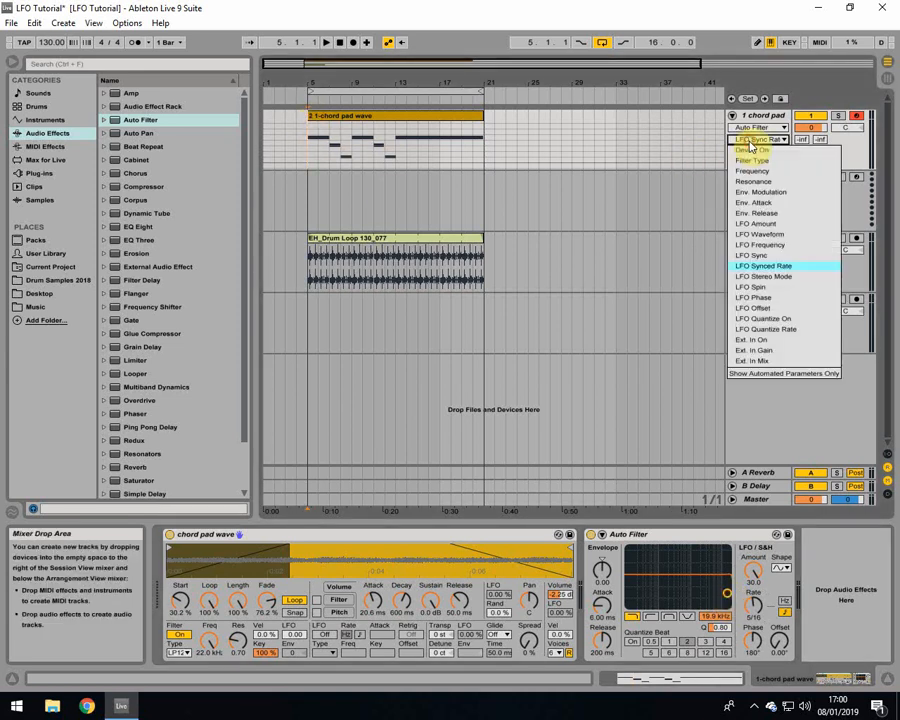
{"action": "left_click", "coordinate": [757, 172]}
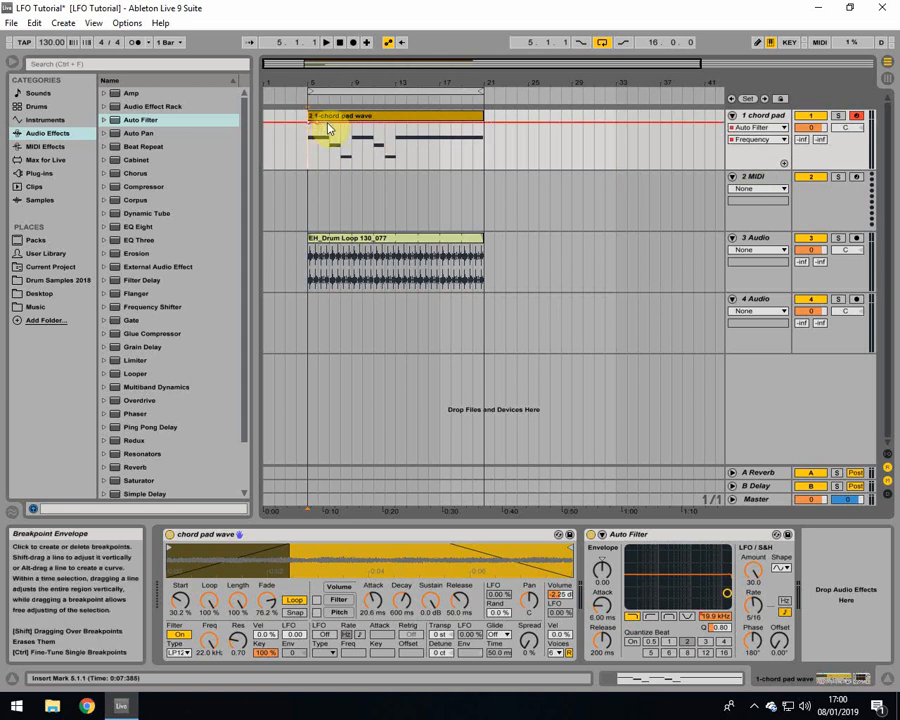
Step: Add breakpoints about one bar apart along the Auto Filter Frequency line up to bar 13, and narrow the browser
{"action": "left_click_drag", "start_coordinate": [327, 80], "coordinate": [343, 125]}
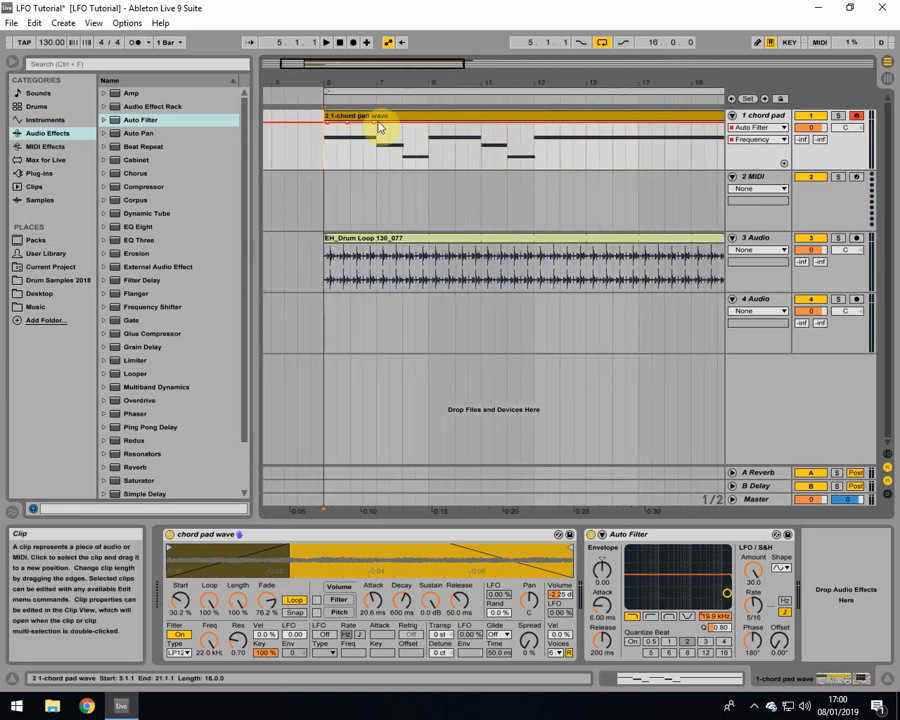
{"action": "left_click", "coordinate": [428, 124]}
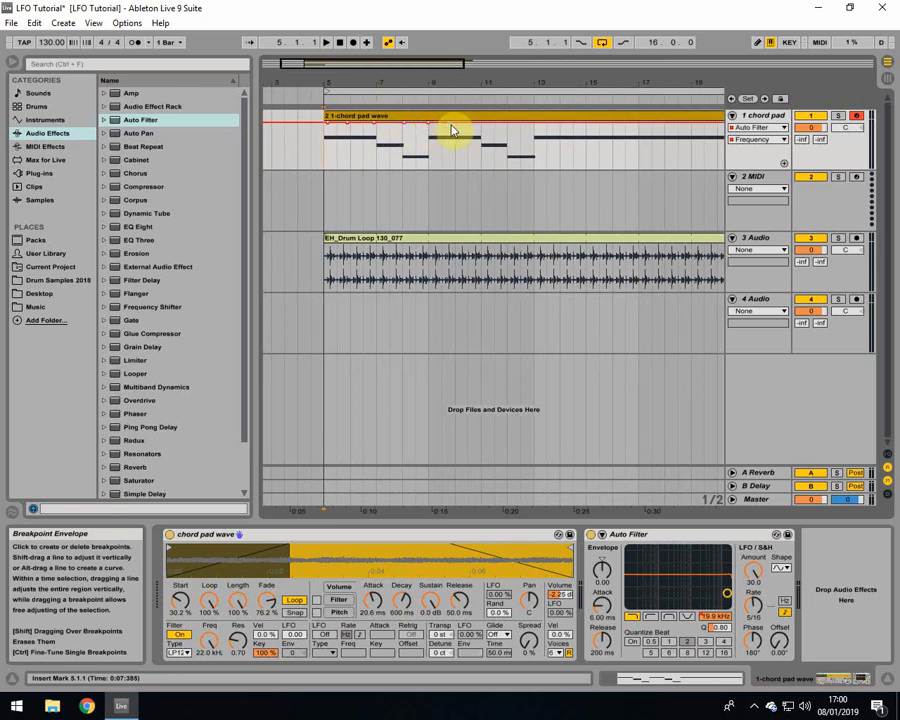
{"action": "left_click", "coordinate": [455, 124]}
{"action": "left_click", "coordinate": [507, 126]}
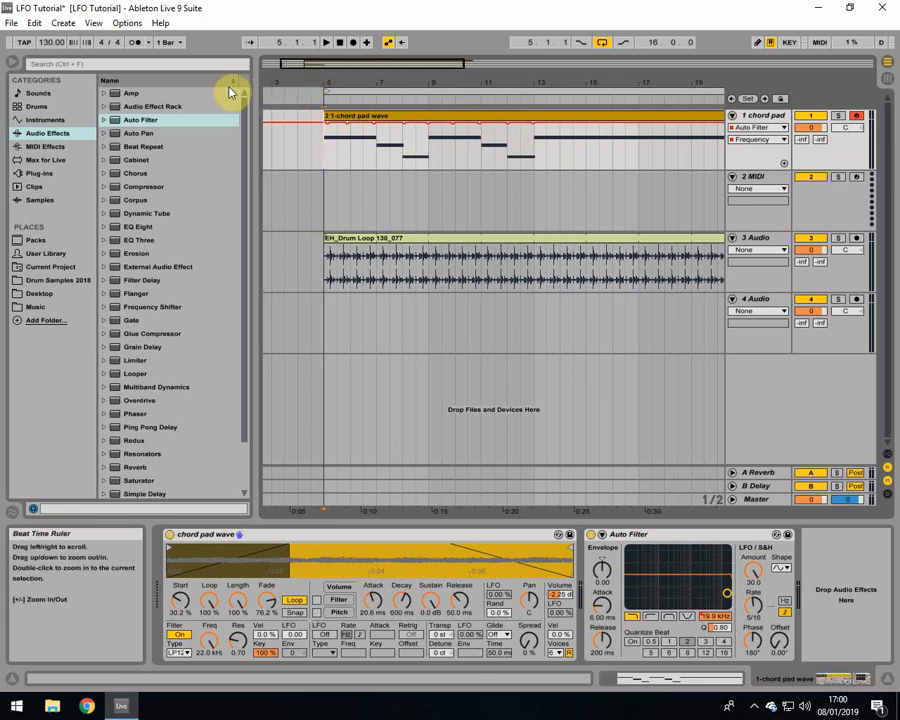
{"action": "left_click_drag", "start_coordinate": [255, 108], "coordinate": [185, 112]}
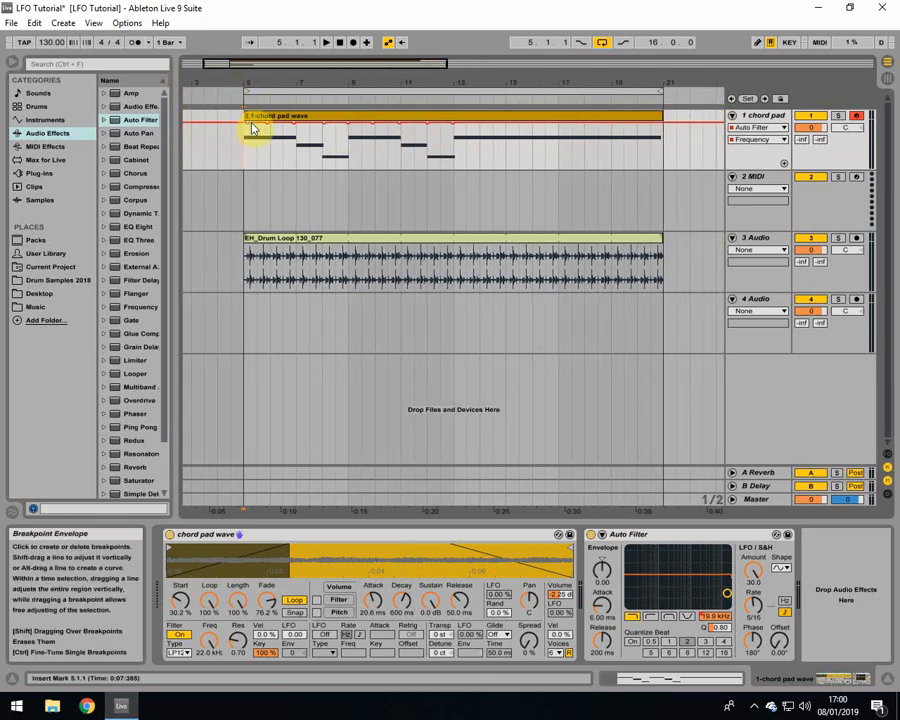
Step: Lower the Frequency breakpoints around bars 6 to 9 into a filter dip, about 263 Hz at bar 8, and start playback
{"action": "left_click_drag", "start_coordinate": [267, 124], "coordinate": [270, 130]}
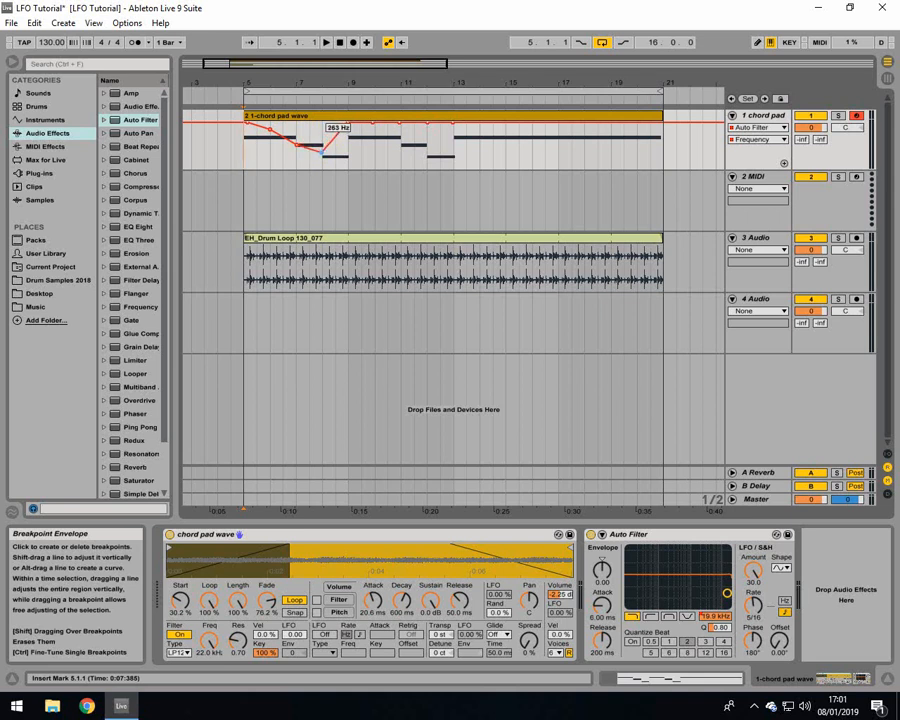
{"action": "left_click_drag", "start_coordinate": [321, 153], "coordinate": [346, 157]}
{"action": "key", "text": "space"}
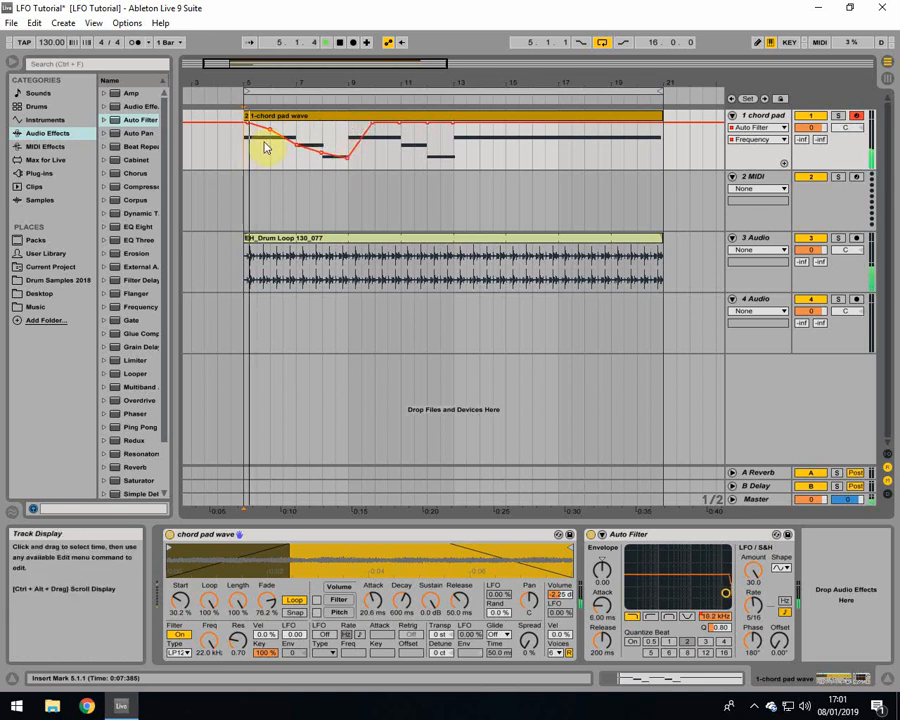
Step: Make the dip at bars 8 and 9 shallower and lower the Frequency breakpoints from bars 10 to 13, ending at about 1.32 kHz
{"action": "left_click_drag", "start_coordinate": [371, 133], "coordinate": [373, 138]}
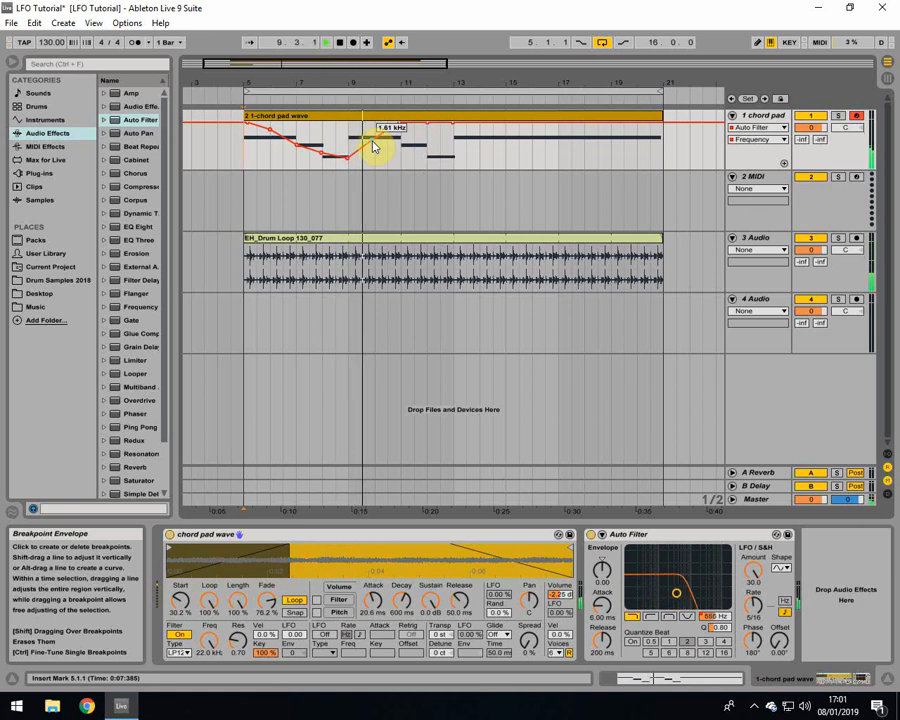
{"action": "left_click_drag", "start_coordinate": [348, 158], "coordinate": [319, 152]}
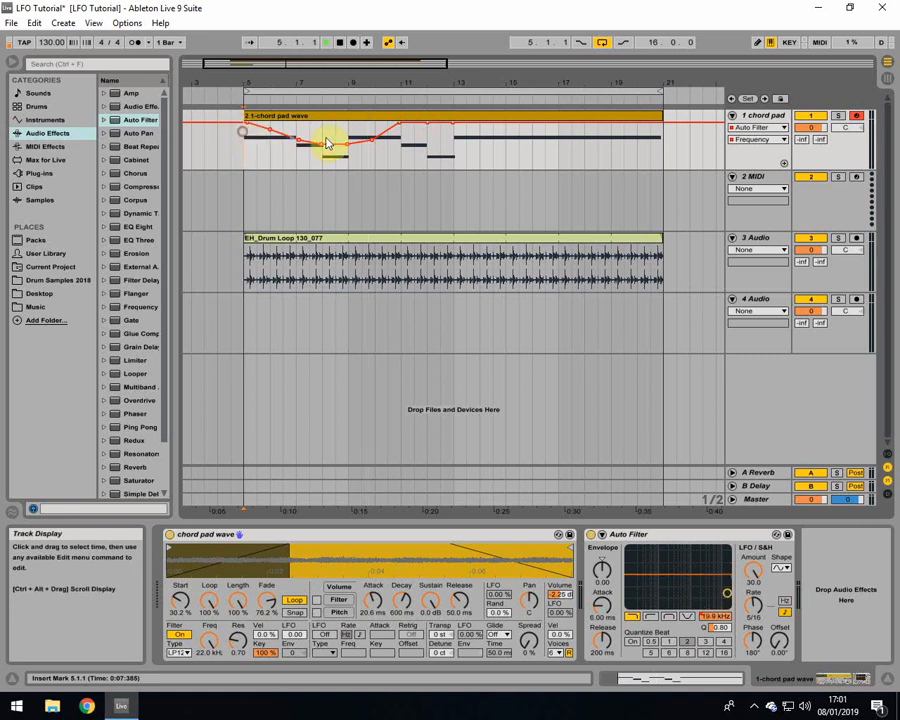
{"action": "left_click_drag", "start_coordinate": [400, 128], "coordinate": [400, 136]}
{"action": "left_click_drag", "start_coordinate": [453, 122], "coordinate": [453, 141]}
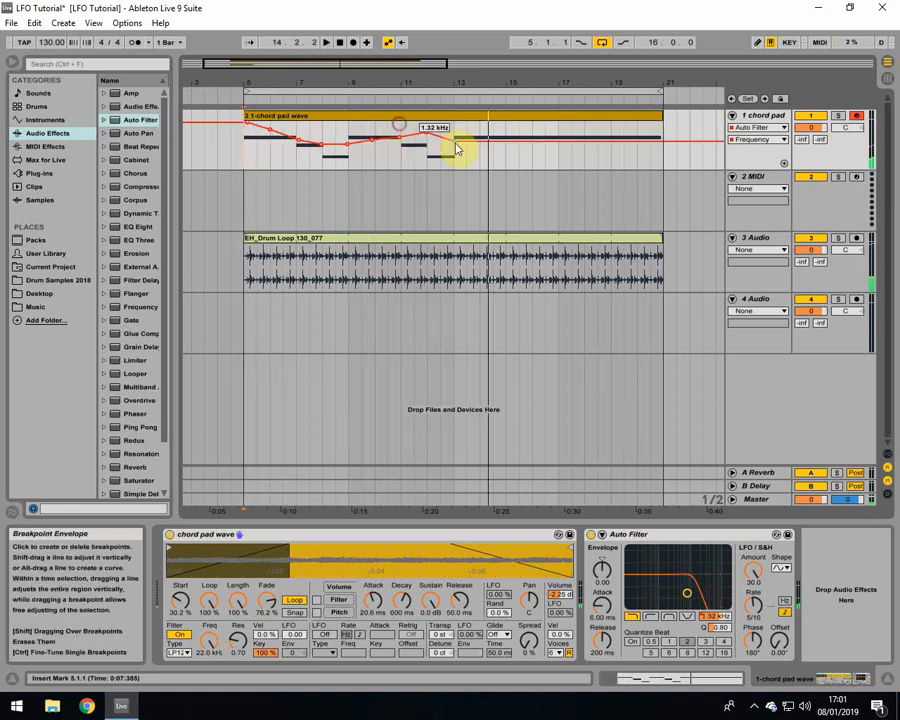
{"action": "key", "text": "space"}
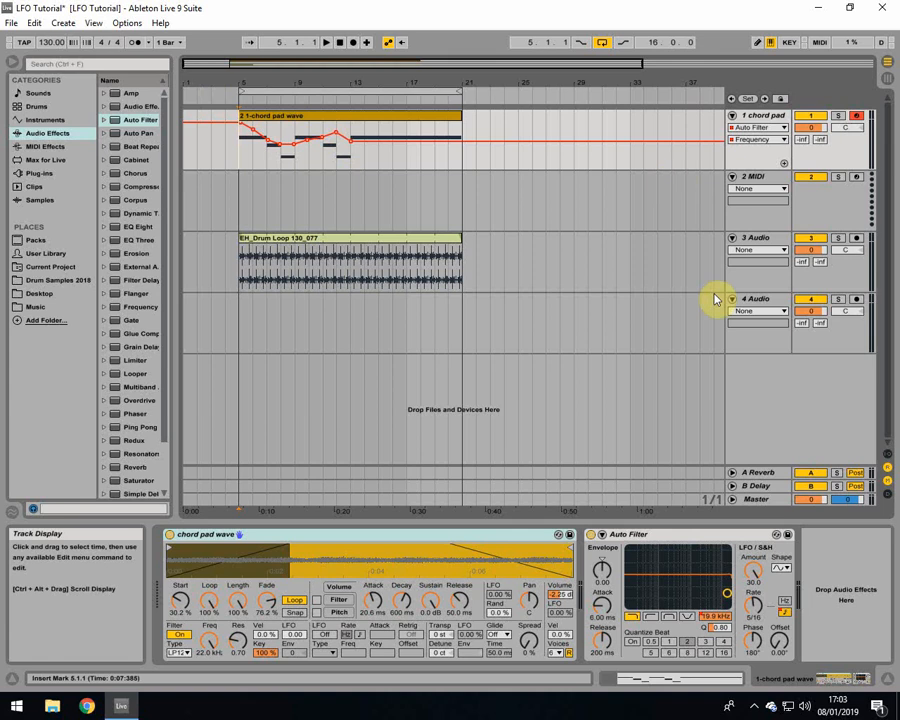
Step: Switch the chord pad's automation display to the Auto Filter's LFO Synced Rate
{"action": "left_click", "coordinate": [695, 536]}
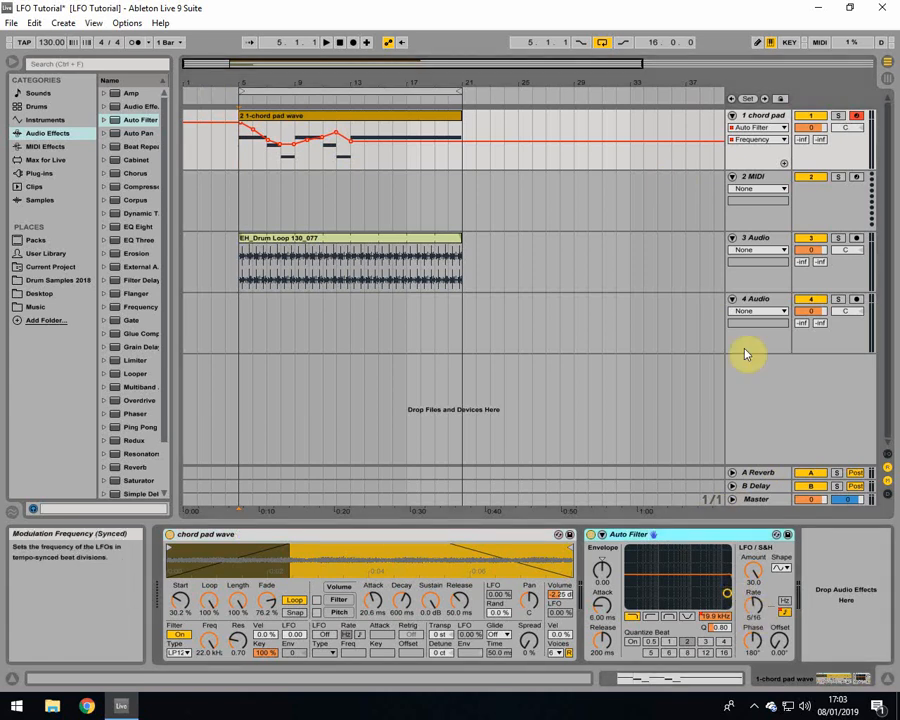
{"action": "left_click", "coordinate": [757, 142]}
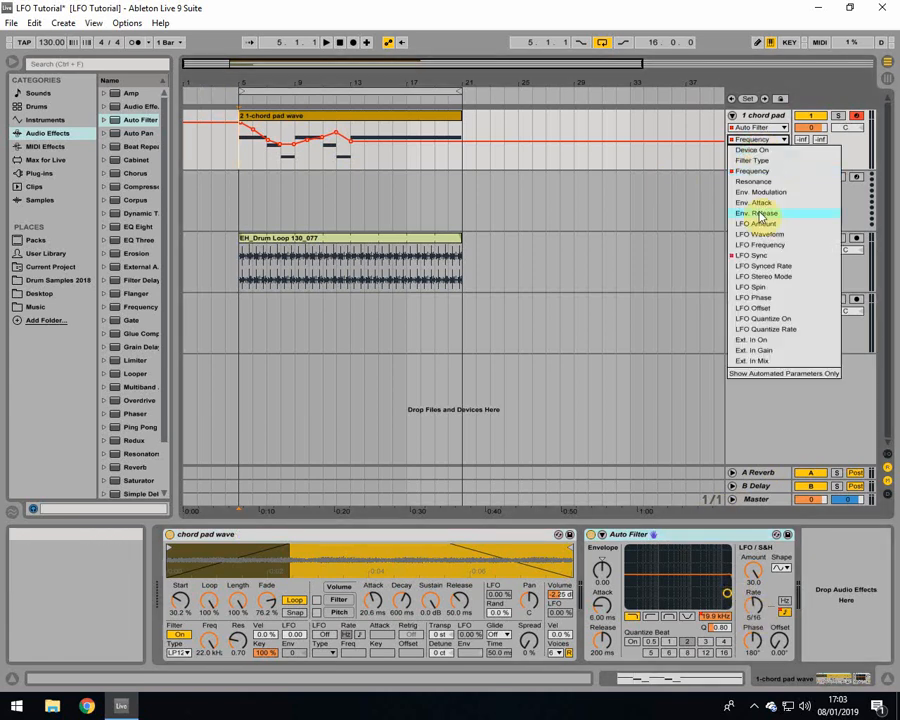
{"action": "left_click", "coordinate": [766, 268]}
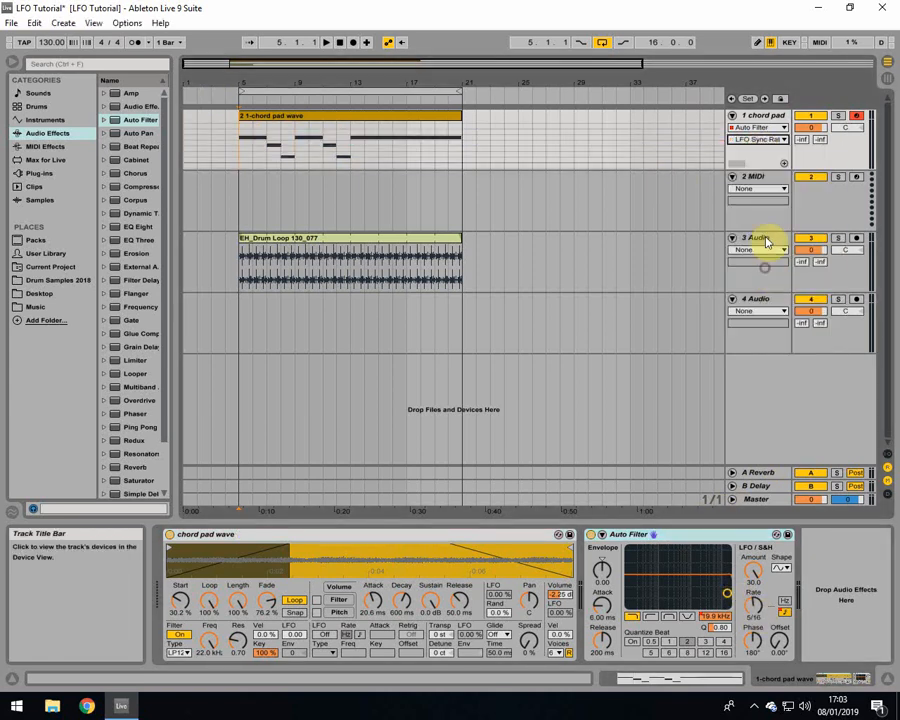
Step: Draw a half-bar step in the chord pad's LFO Synced Rate automation at bar 5 using Draw Mode
{"action": "left_click", "coordinate": [757, 44]}
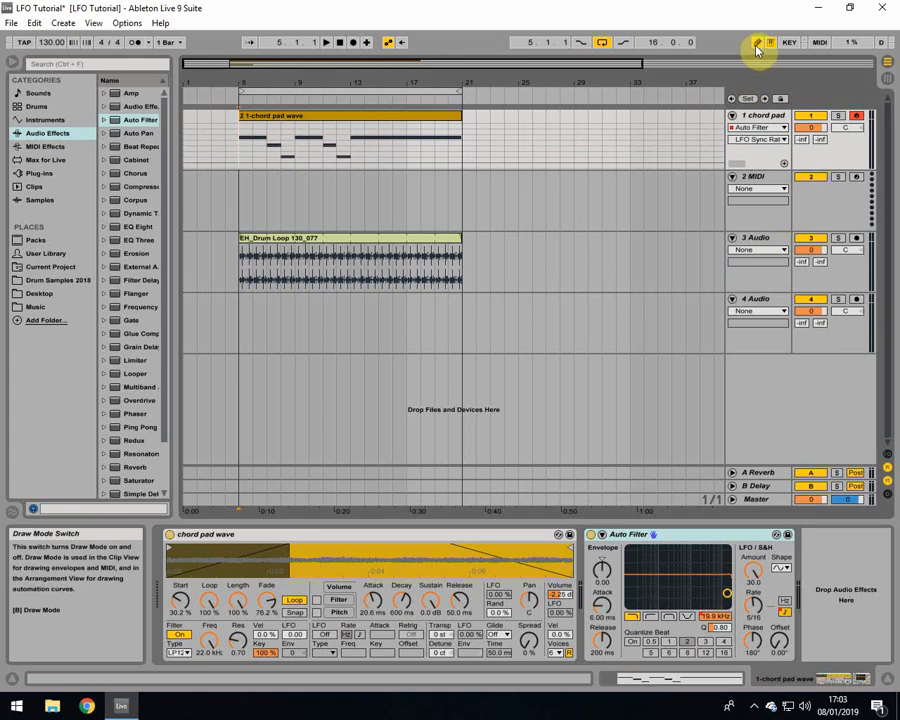
{"action": "left_click_drag", "start_coordinate": [233, 84], "coordinate": [252, 117]}
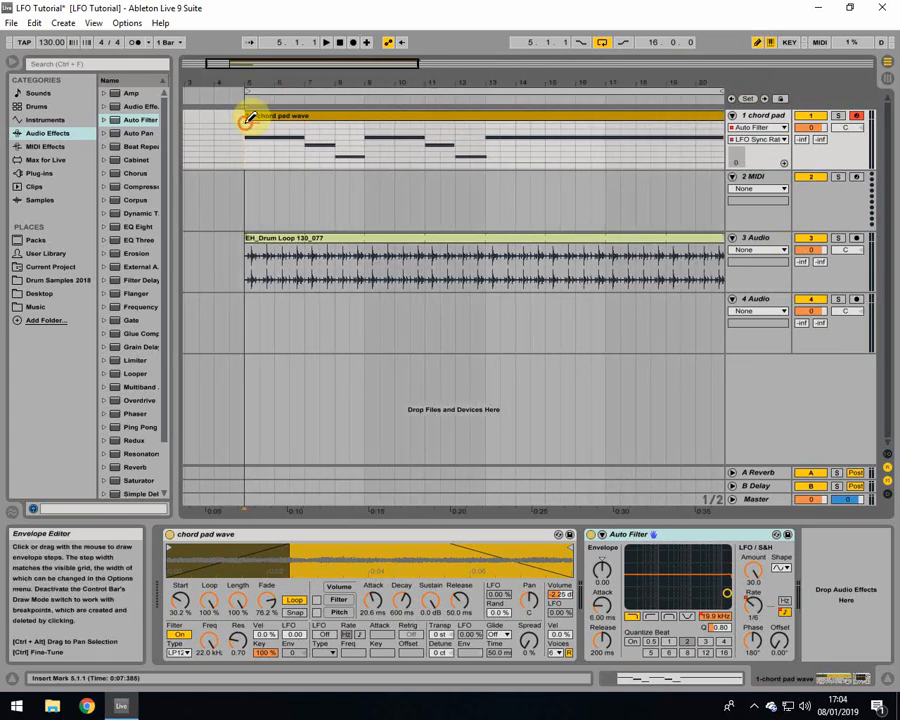
{"action": "left_click", "coordinate": [246, 123]}
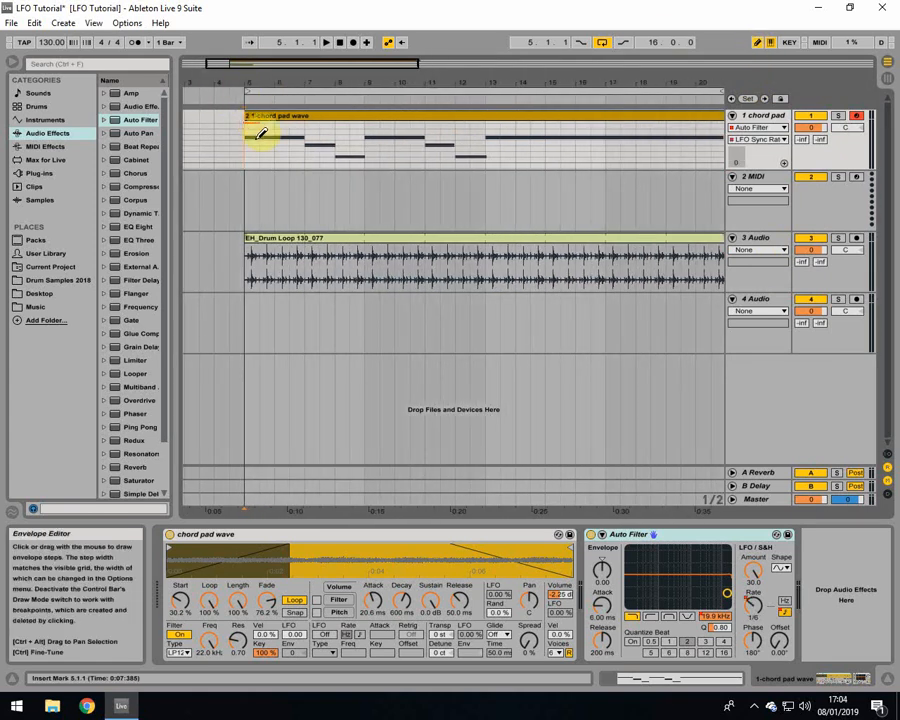
{"action": "left_click", "coordinate": [760, 47]}
Step: Reshape the drawn step into a level LFO Synced Rate line with breakpoints at bars 7 and 8
{"action": "mouse_move", "coordinate": [252, 126]}
{"action": "left_mouse_down"}
{"action": "mouse_move", "coordinate": [264, 163]}
{"action": "mouse_move", "coordinate": [251, 157]}
{"action": "left_mouse_up"}
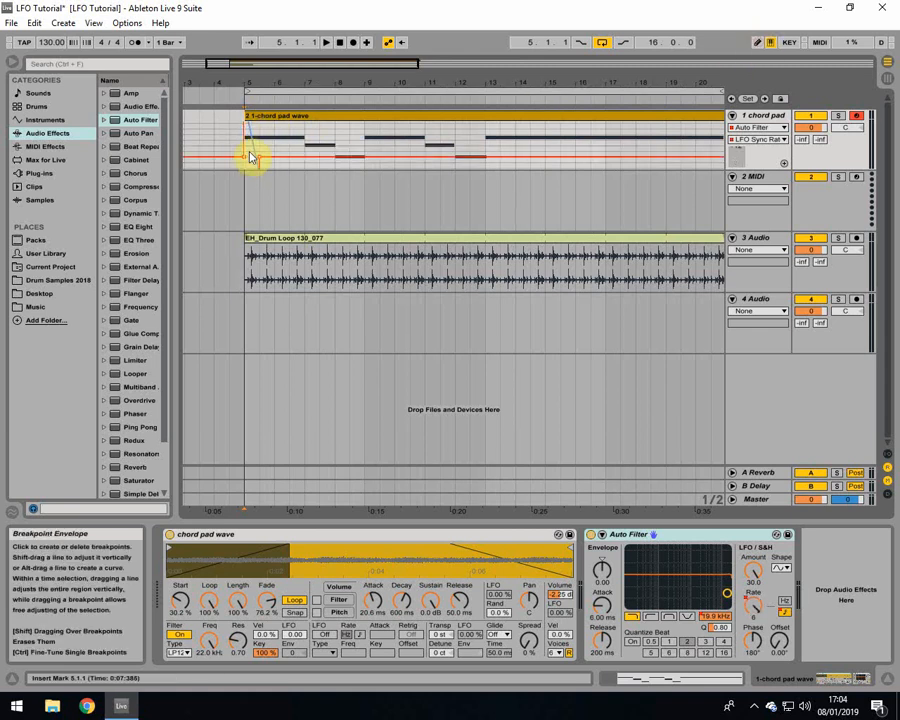
{"action": "left_click", "coordinate": [247, 156]}
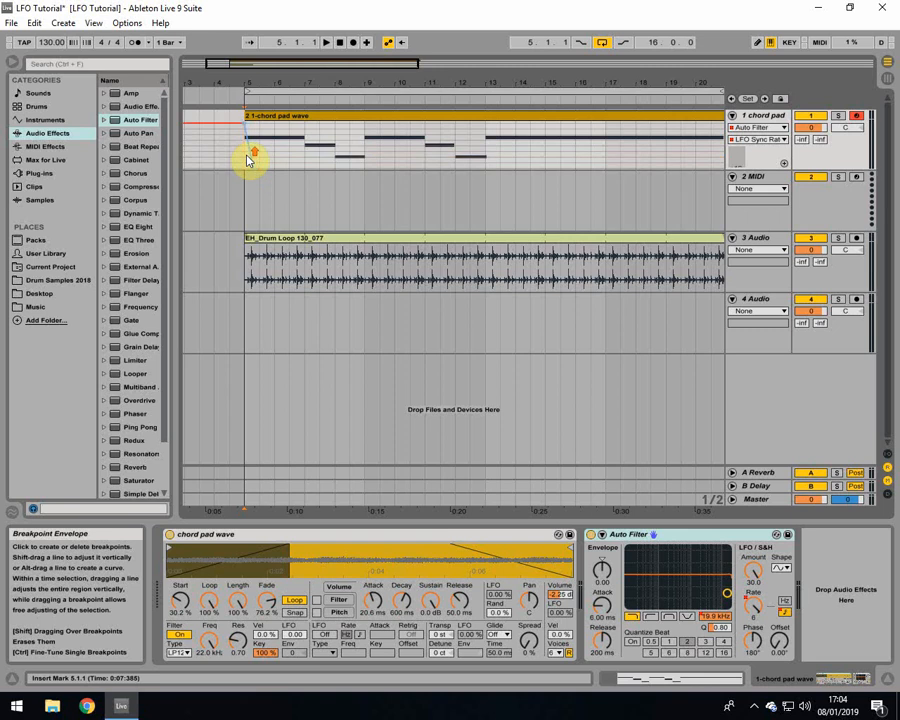
{"action": "left_click_drag", "start_coordinate": [245, 128], "coordinate": [258, 153]}
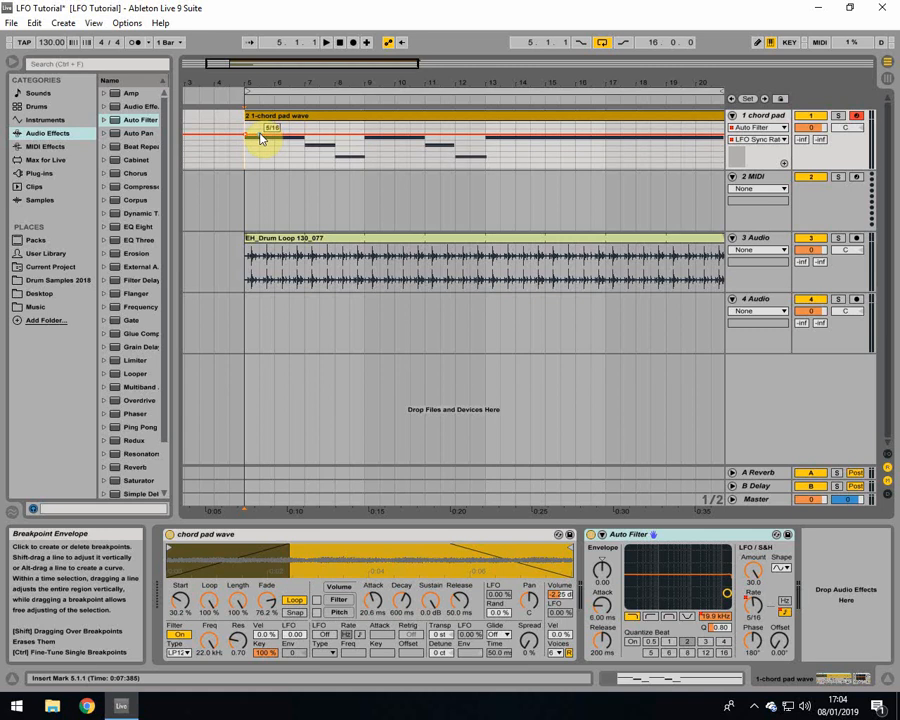
{"action": "left_click", "coordinate": [335, 136]}
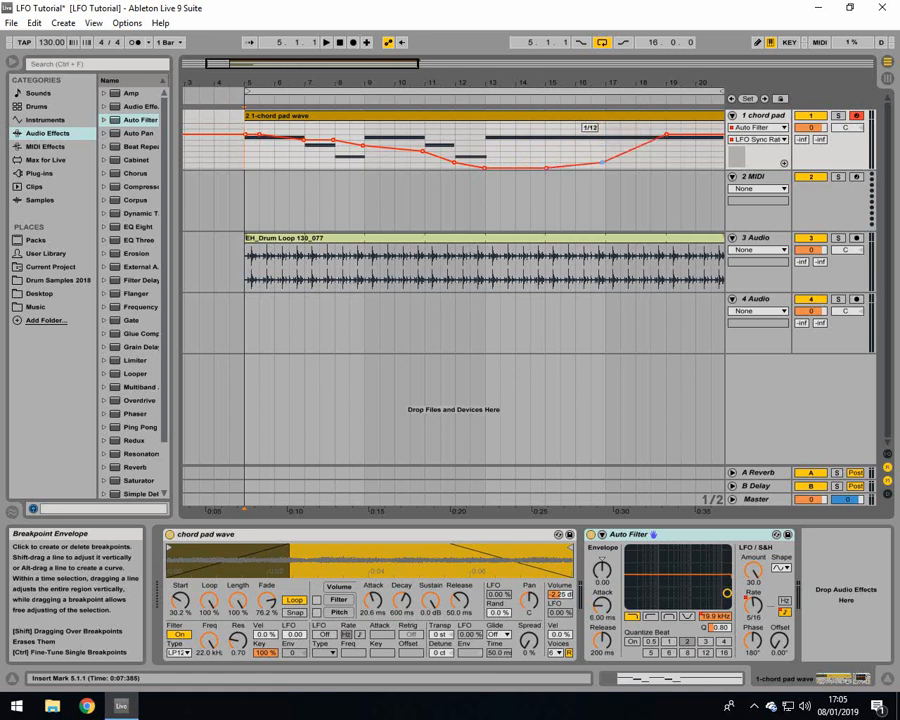
Step: Continue the LFO Synced Rate curve with progressively faster breakpoints, set to 1/24 at bar 19 and 1/48 near bar 21
{"action": "left_click_drag", "start_coordinate": [603, 168], "coordinate": [666, 162]}
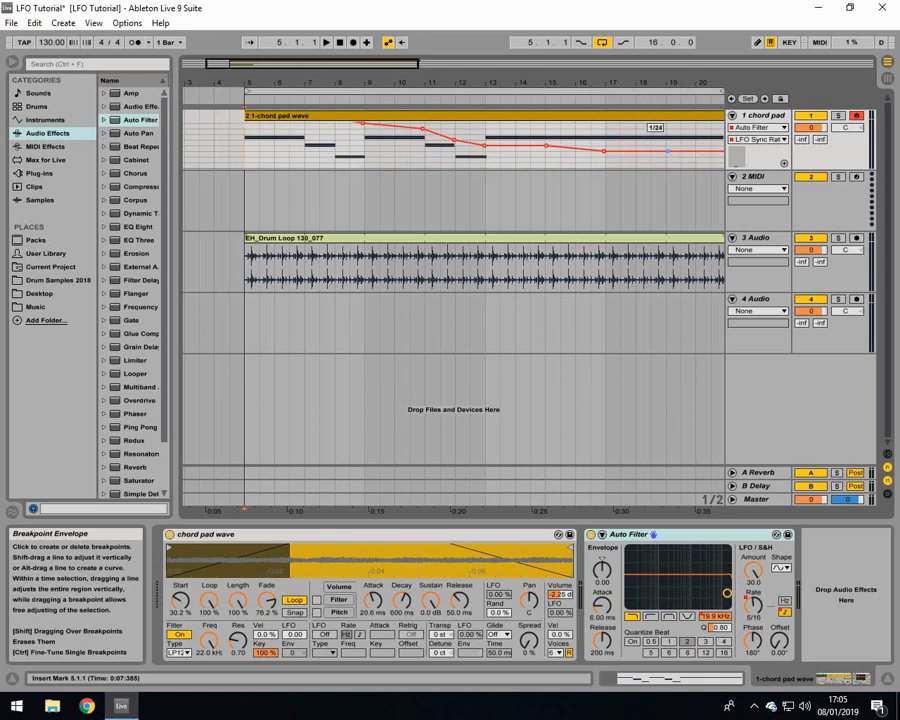
{"action": "left_click_drag", "start_coordinate": [648, 85], "coordinate": [532, 70]}
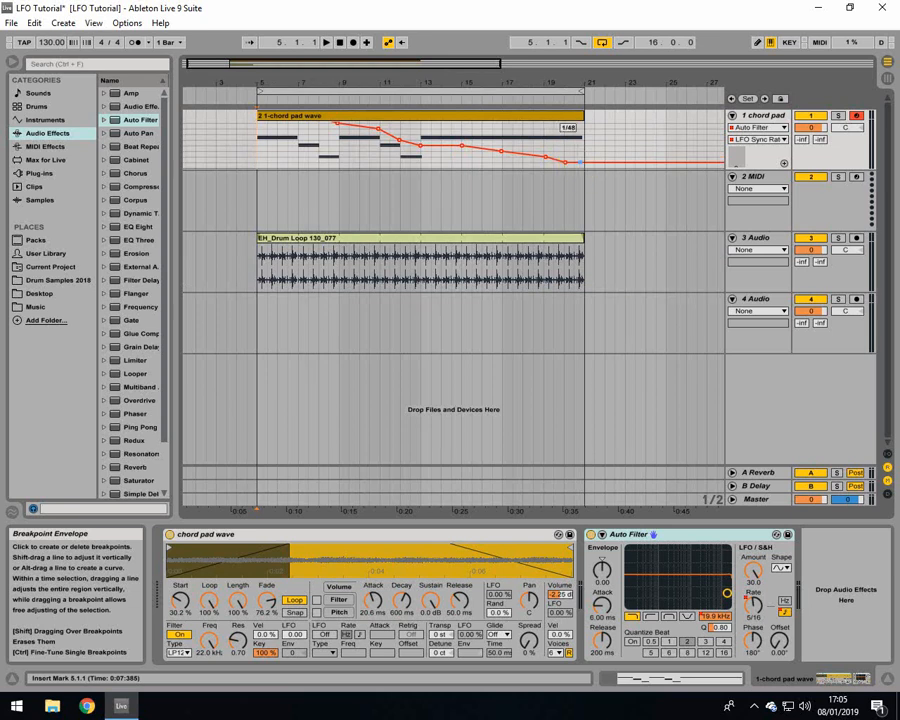
{"action": "left_click_drag", "start_coordinate": [259, 86], "coordinate": [252, 138]}
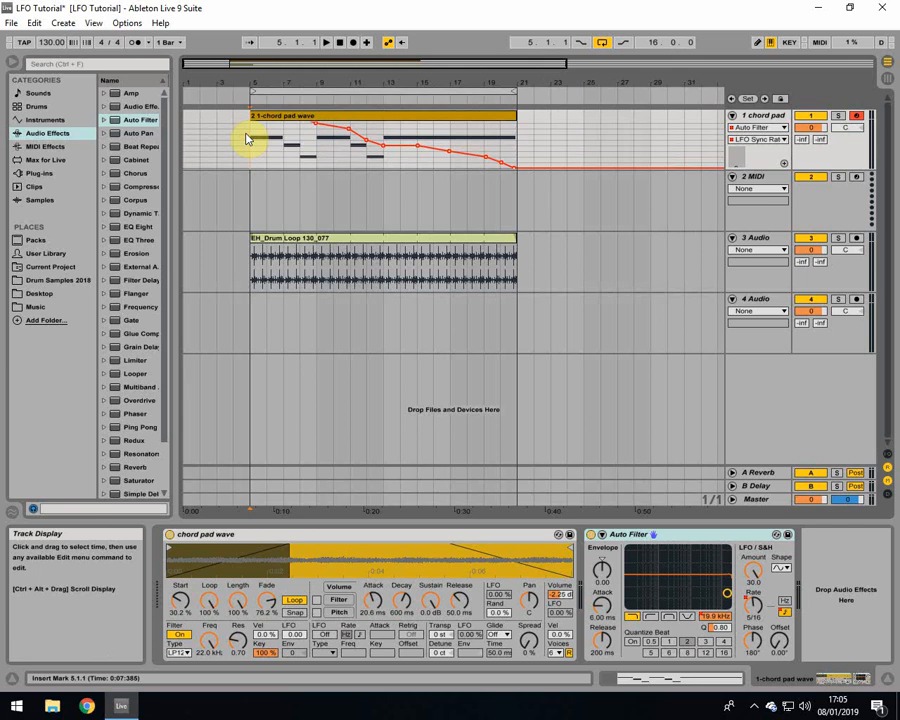
{"action": "left_click_drag", "start_coordinate": [254, 147], "coordinate": [250, 158]}
Step: Play the arrangement, add an Auto Filter to the EH_Drum Loop 130_077 track and sweep its cutoff
{"action": "key", "text": "space"}
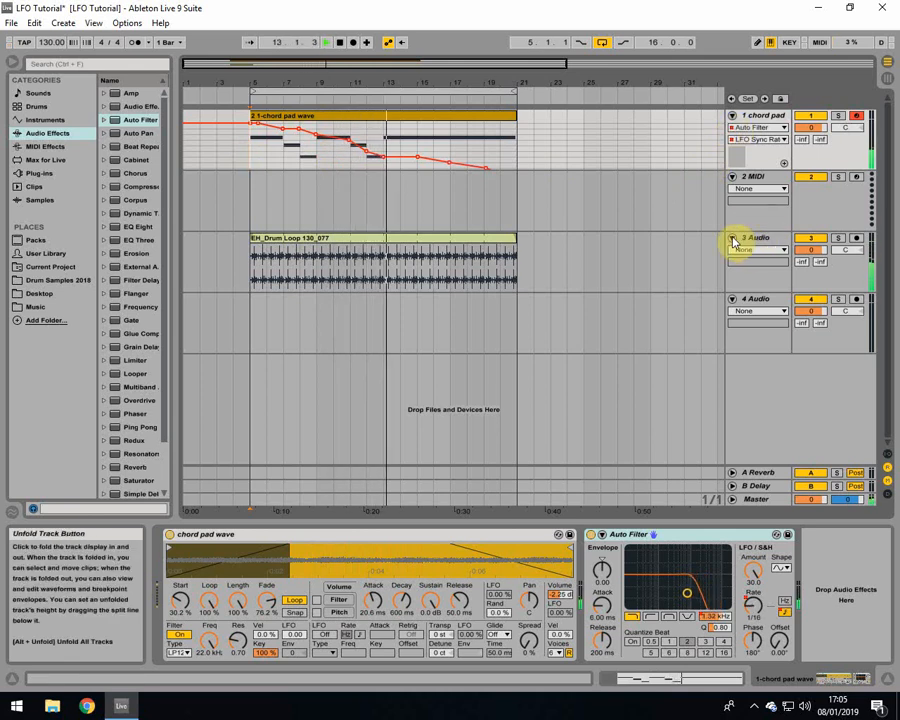
{"action": "left_click", "coordinate": [458, 240]}
{"action": "left_click_drag", "start_coordinate": [148, 125], "coordinate": [305, 599]}
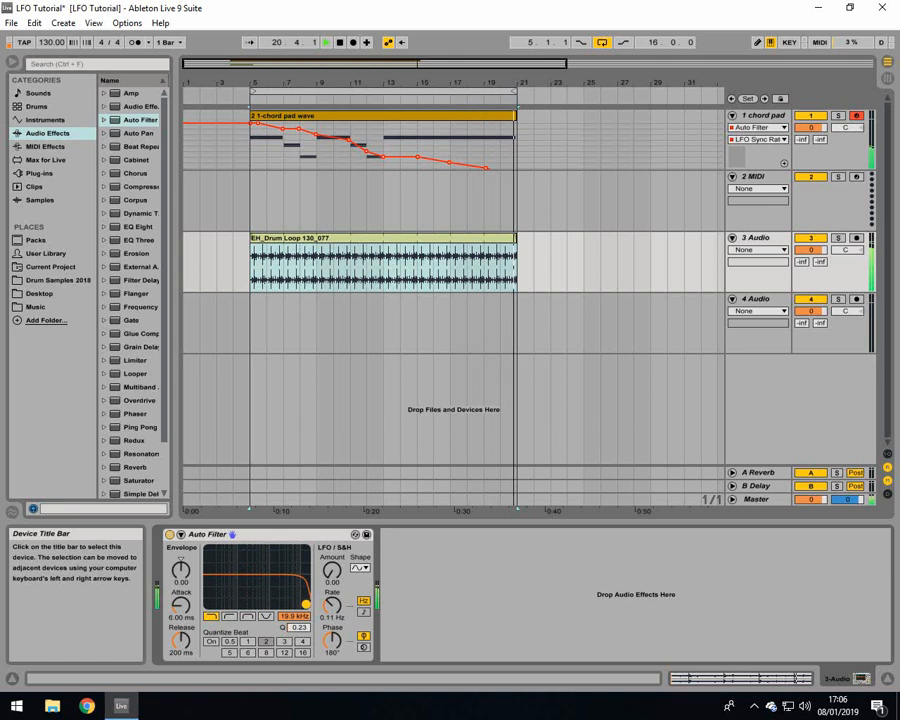
Step: Select the 4 Audio track and show the Drum Samples 2018 folder in a widened browser
{"action": "left_click", "coordinate": [216, 314]}
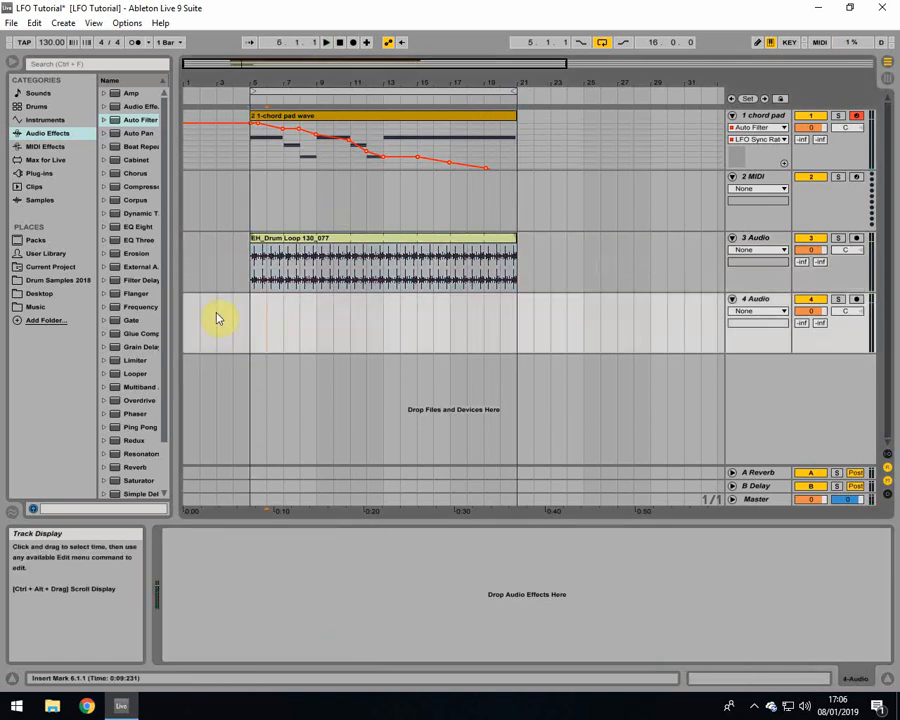
{"action": "left_click", "coordinate": [36, 176]}
{"action": "left_click", "coordinate": [40, 280]}
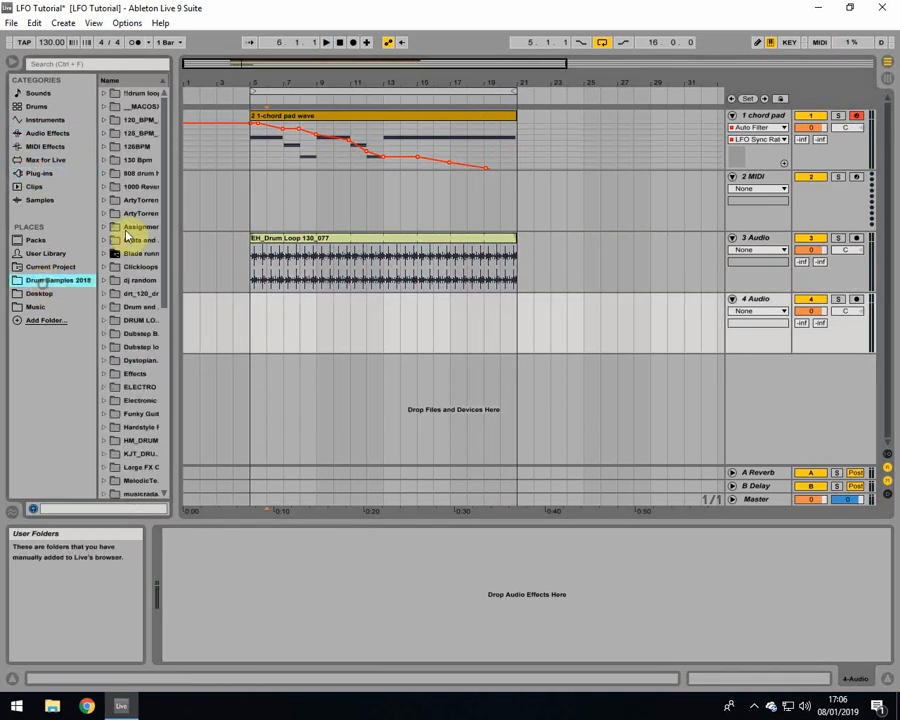
{"action": "left_click_drag", "start_coordinate": [176, 217], "coordinate": [249, 222]}
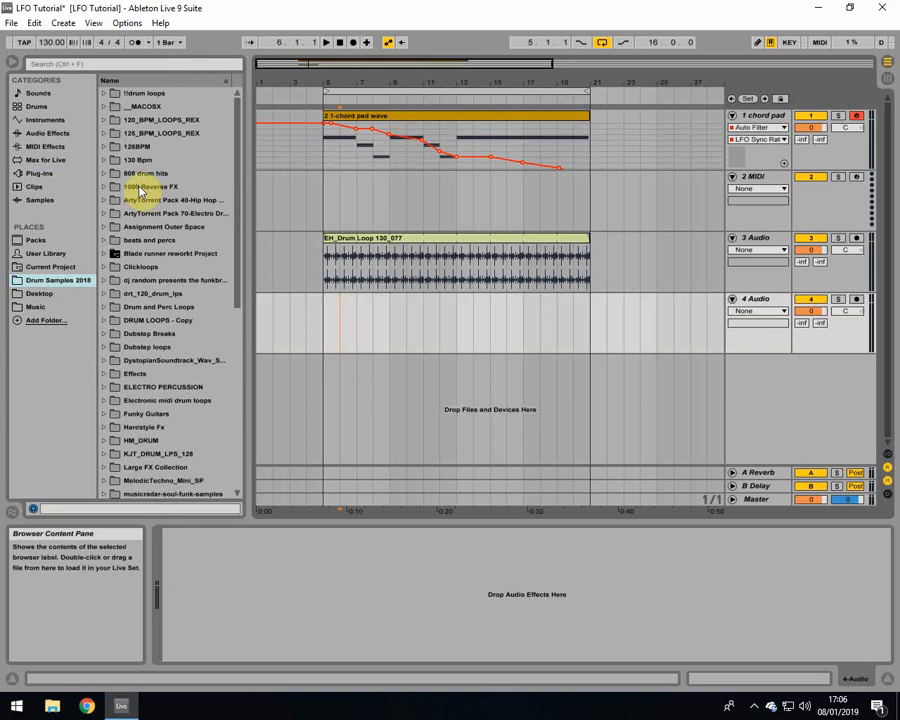
{"action": "left_click", "coordinate": [114, 164]}
{"action": "left_click", "coordinate": [104, 175]}
{"action": "left_click", "coordinate": [104, 175]}
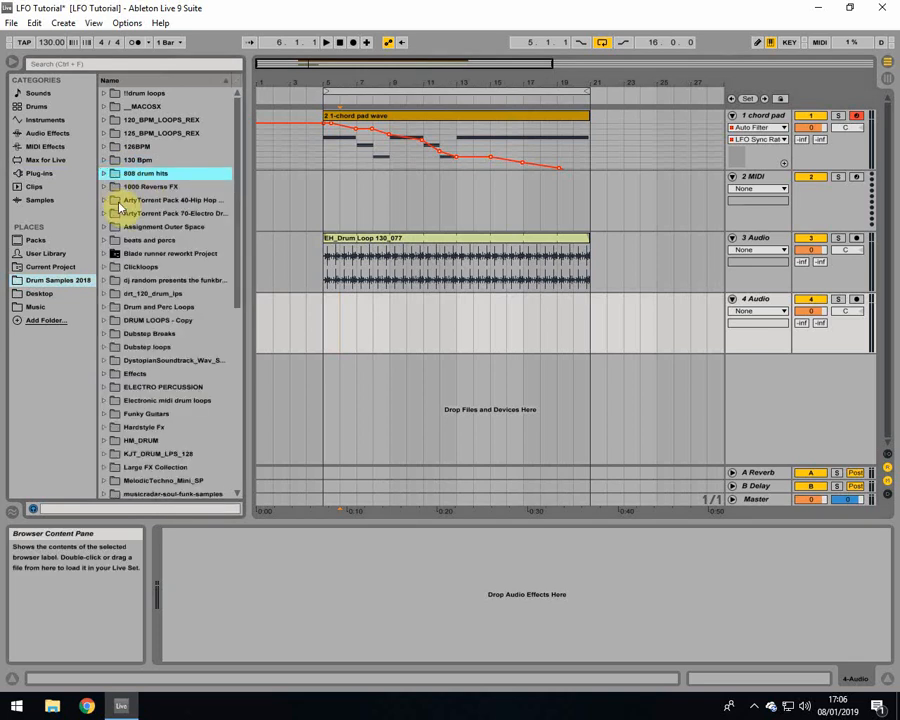
Step: Place JY_DrumLoop_126_005.wav from the 126BPM folder at bar 5 of the 4 Audio track
{"action": "left_click", "coordinate": [103, 147]}
{"action": "left_click", "coordinate": [150, 213]}
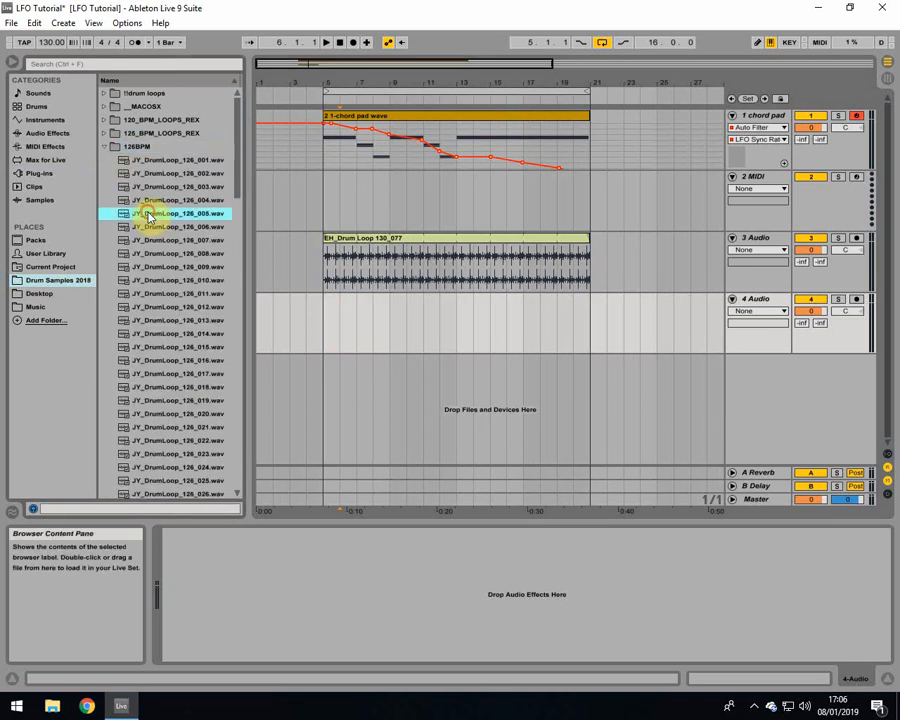
{"action": "left_click_drag", "start_coordinate": [150, 213], "coordinate": [336, 330]}
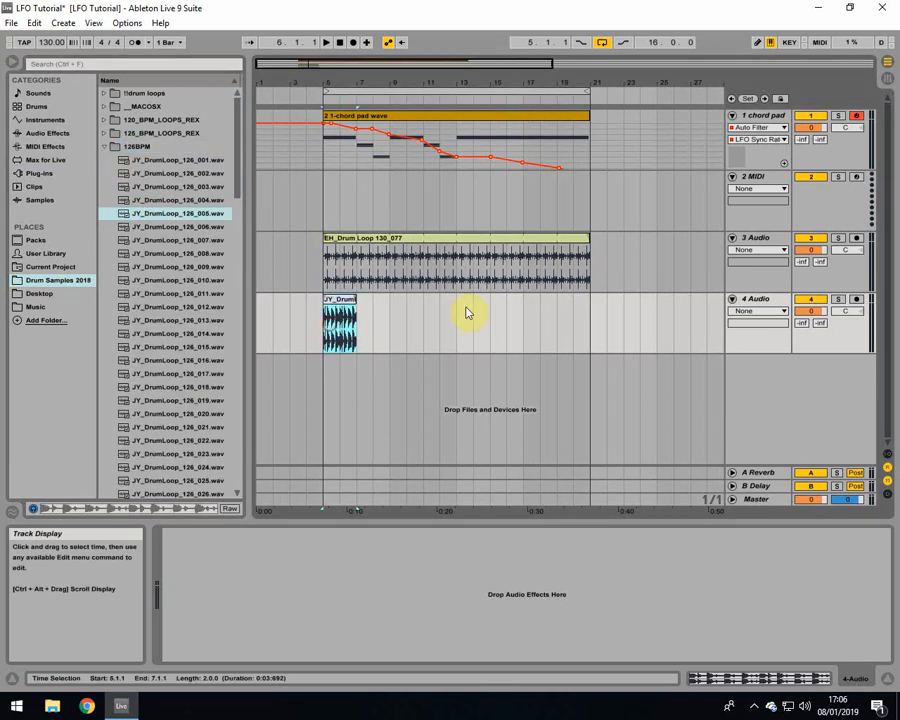
Step: Play from bar 13 and sweep the cutoff and resonance of the Auto Filter on the 3 Audio drum loop
{"action": "left_click", "coordinate": [456, 315]}
{"action": "left_click", "coordinate": [459, 182]}
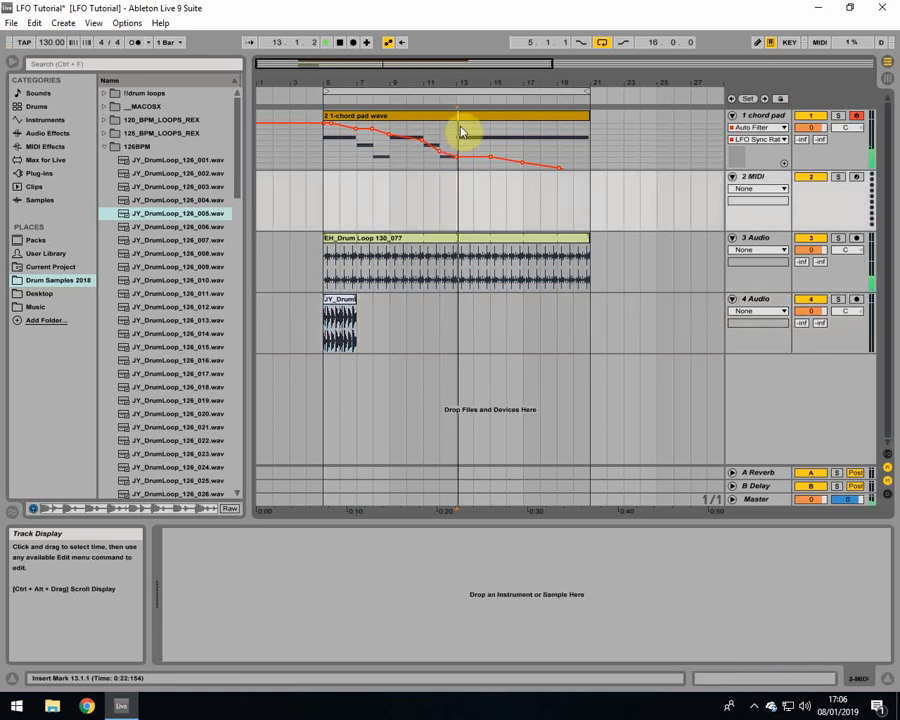
{"action": "left_click", "coordinate": [466, 118]}
{"action": "left_click", "coordinate": [460, 251]}
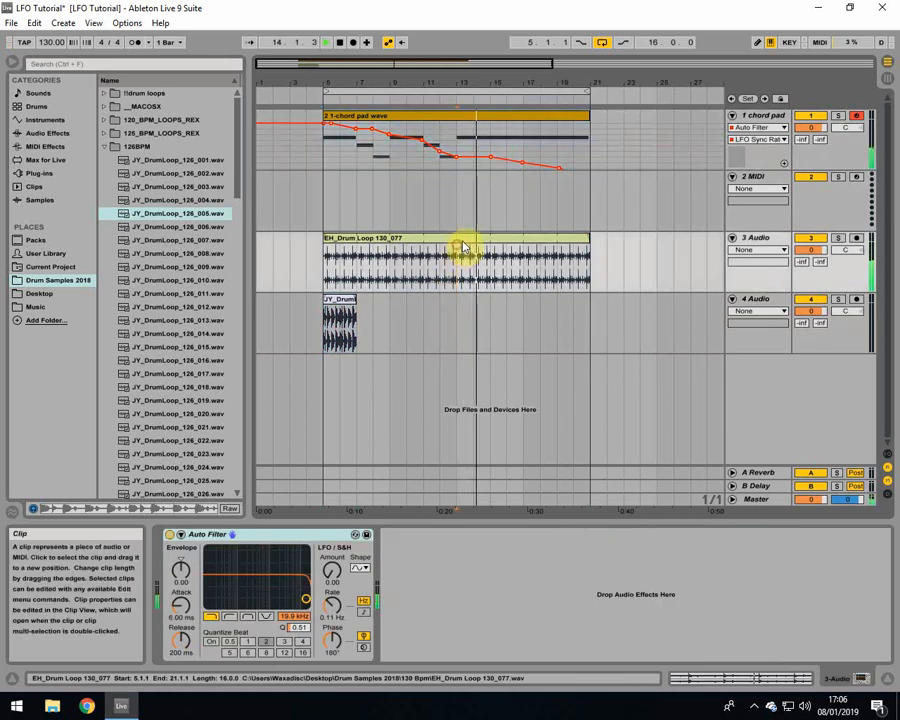
{"action": "left_click_drag", "start_coordinate": [305, 598], "coordinate": [280, 571]}
Step: Extend the JY_DrumLoop_126_005 clip to bar 10 and sweep the 3 Audio track's Auto Filter again
{"action": "left_click_drag", "start_coordinate": [355, 300], "coordinate": [410, 304]}
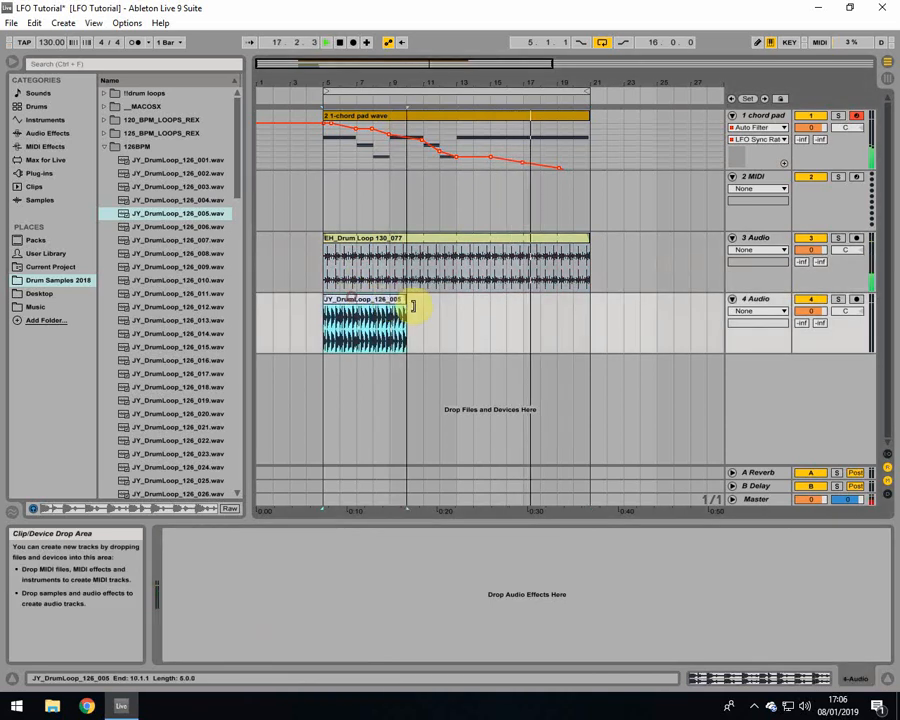
{"action": "left_click", "coordinate": [390, 239]}
{"action": "left_click_drag", "start_coordinate": [281, 571], "coordinate": [350, 585]}
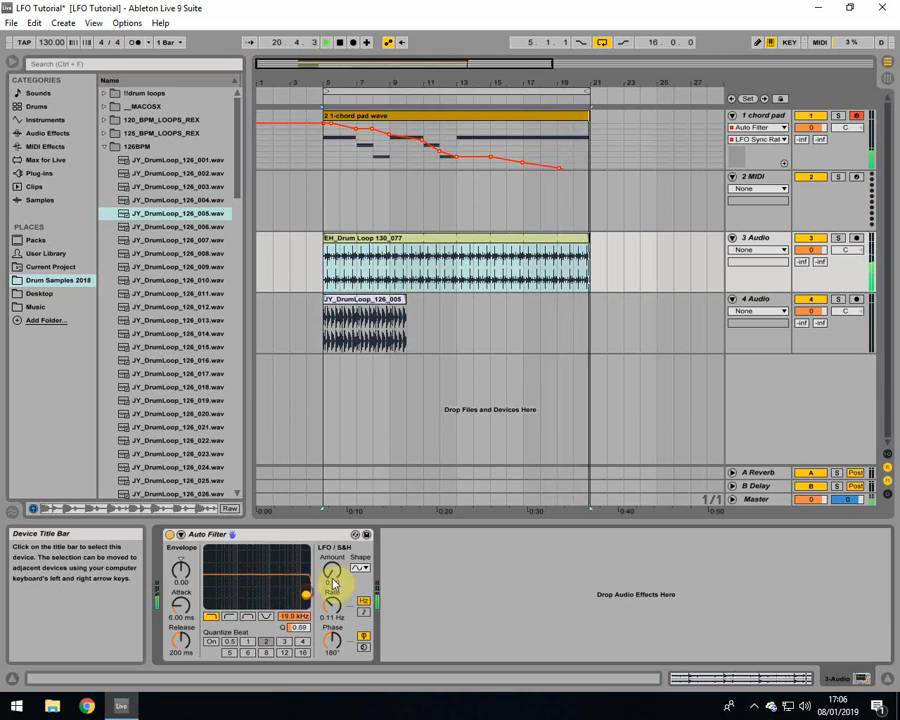
Step: Solo the chord pad track and play it from bar 5
{"action": "left_click", "coordinate": [326, 179]}
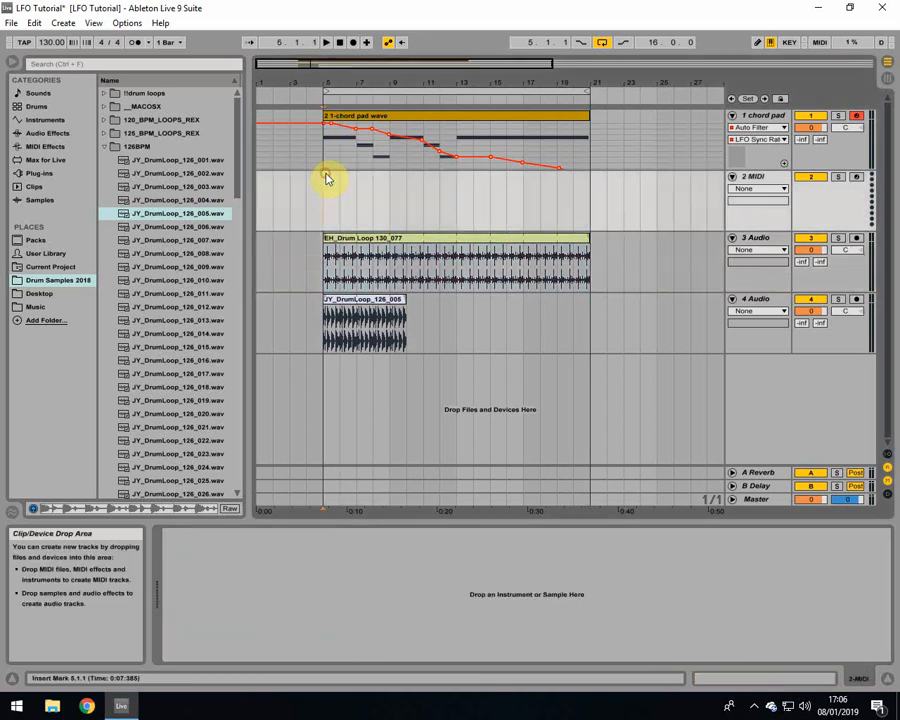
{"action": "left_click", "coordinate": [325, 151]}
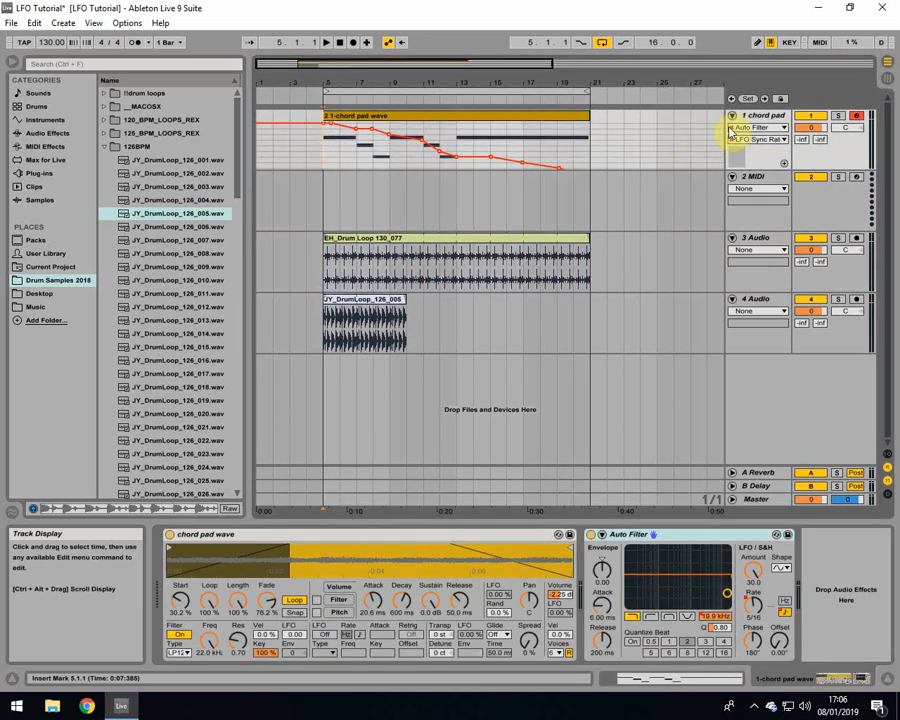
{"action": "left_click", "coordinate": [838, 116]}
{"action": "key", "text": "space"}
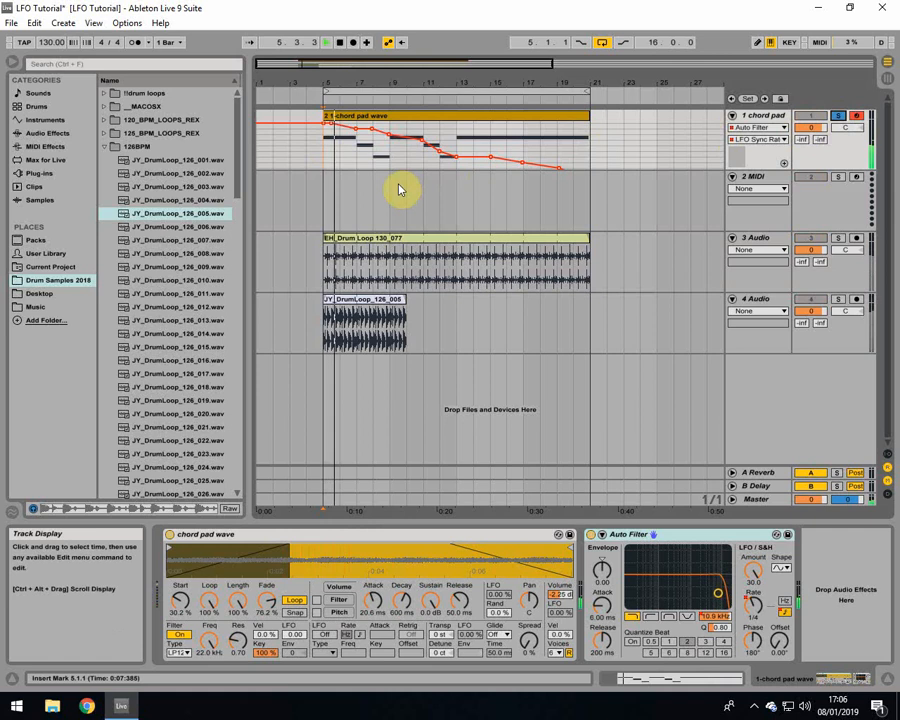
Step: Select the chord pad clip during playback and adjust its Auto Filter's cutoff and resonance by hand
{"action": "left_click", "coordinate": [772, 140]}
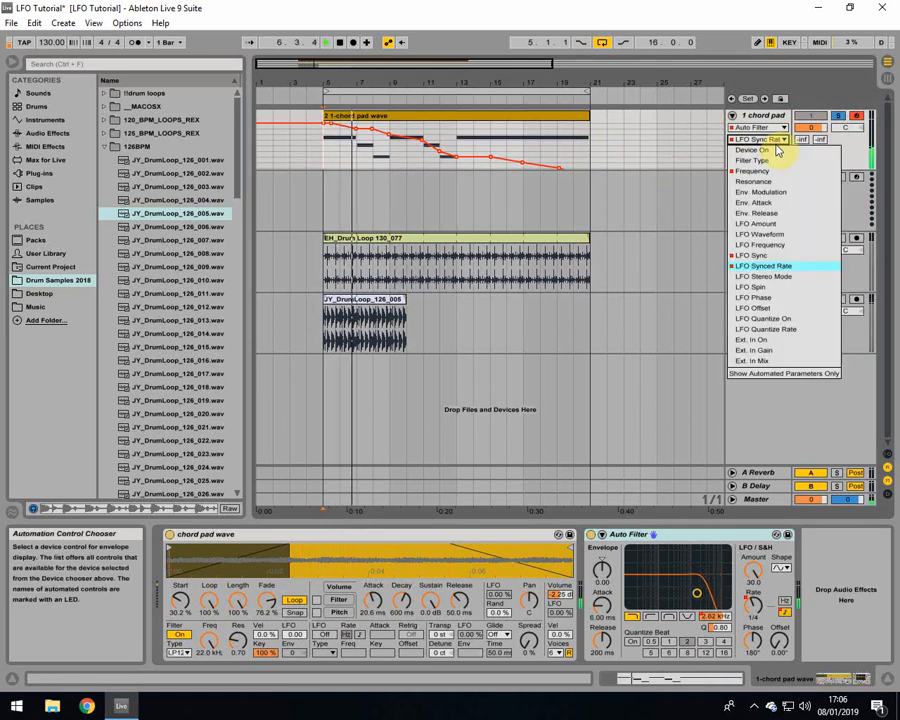
{"action": "left_click", "coordinate": [766, 141]}
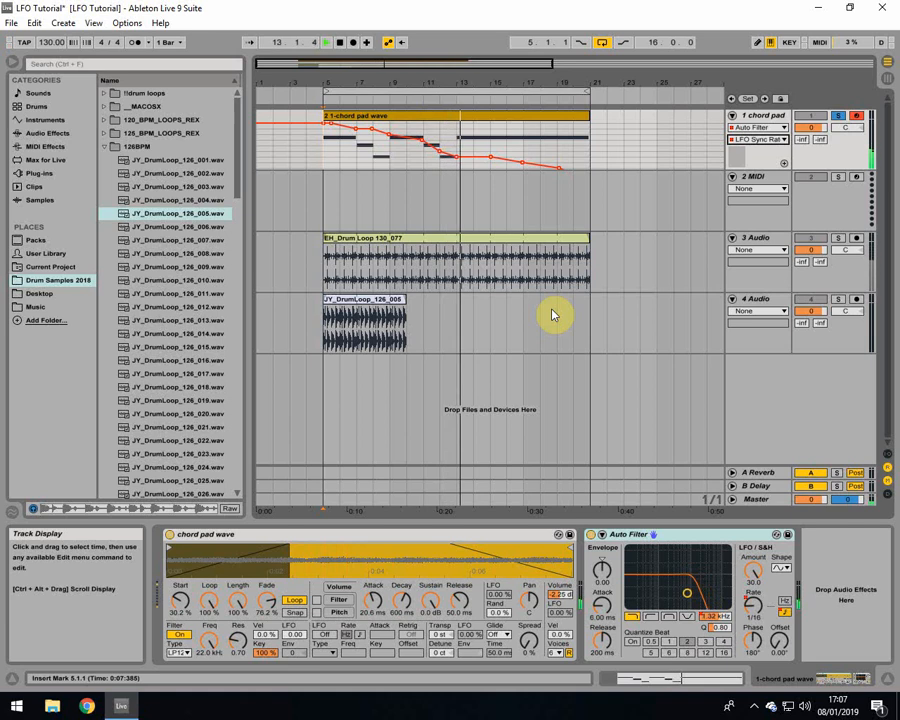
{"action": "left_click", "coordinate": [498, 121]}
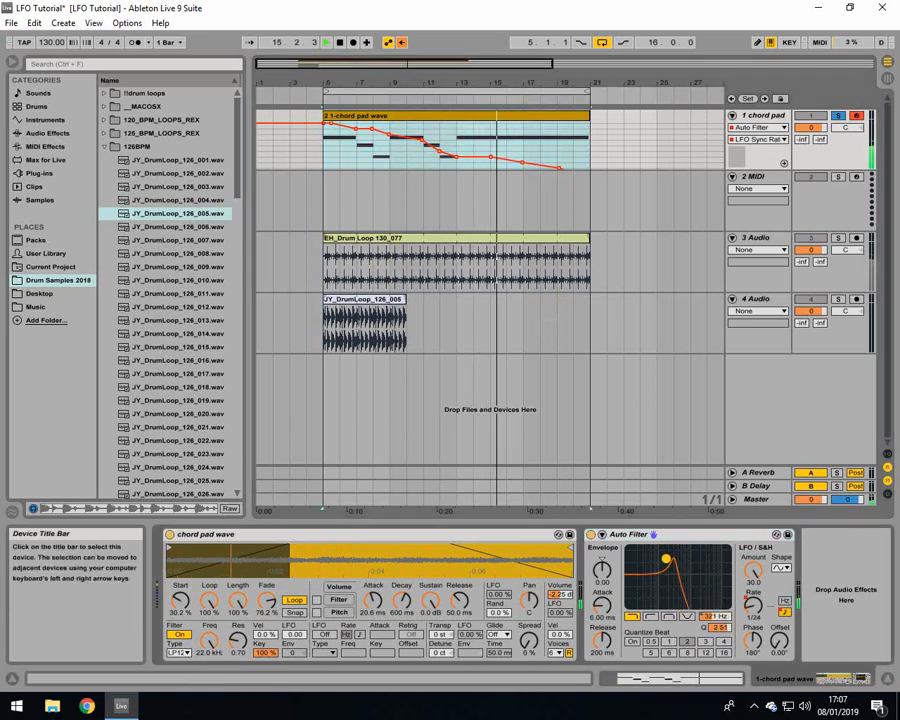